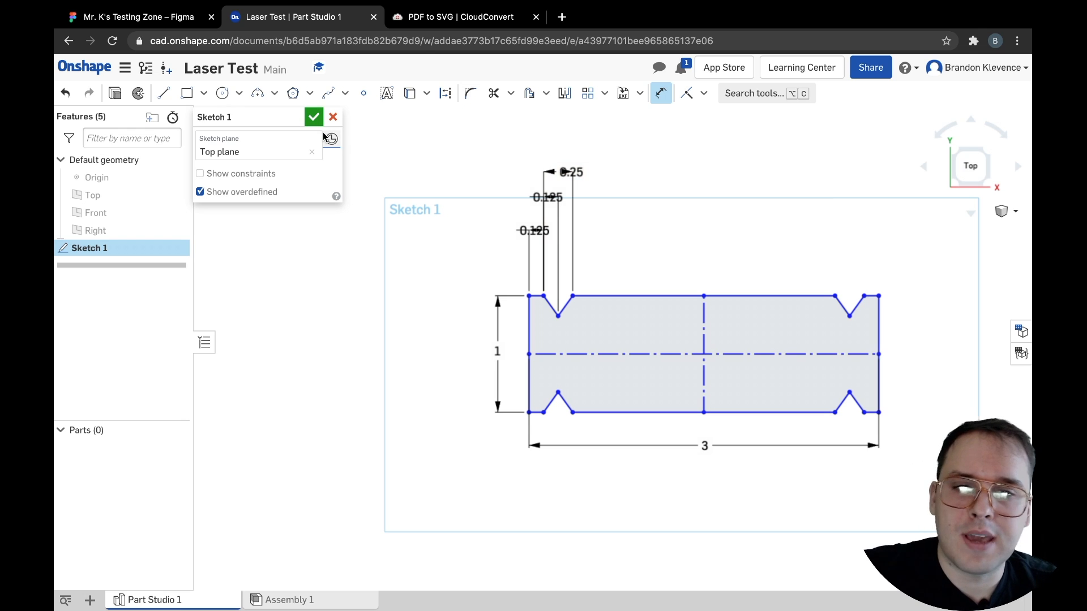
# Step: Leave the Dimension tool and accept the notched-rectangle sketch on the Top plane
pyautogui.scroll(-1, 459, 243)
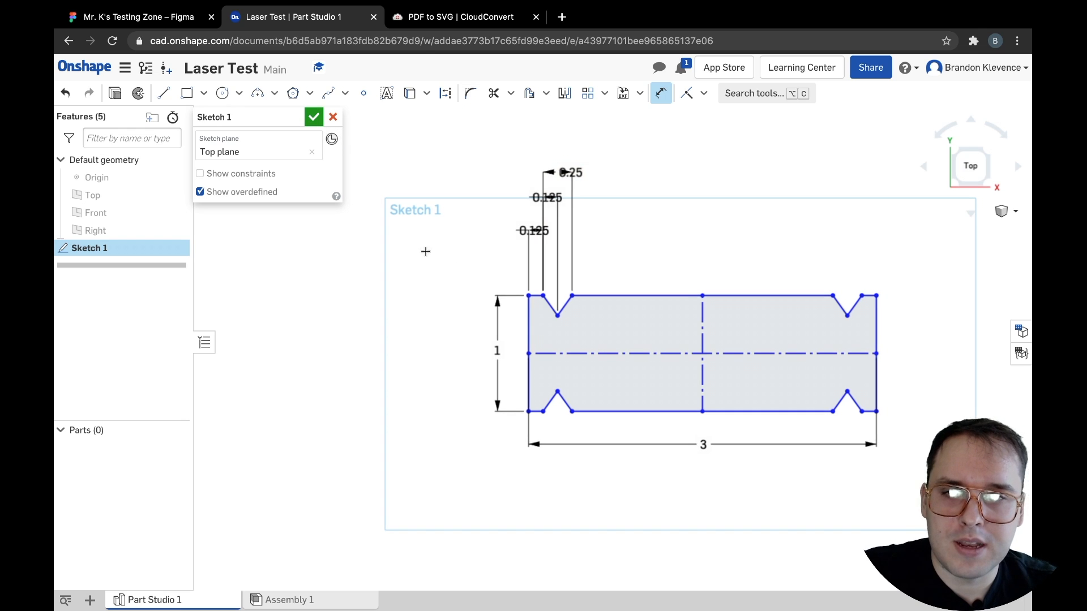
pyautogui.press('Escape')
pyautogui.press('XF86MonBrightnessUp')
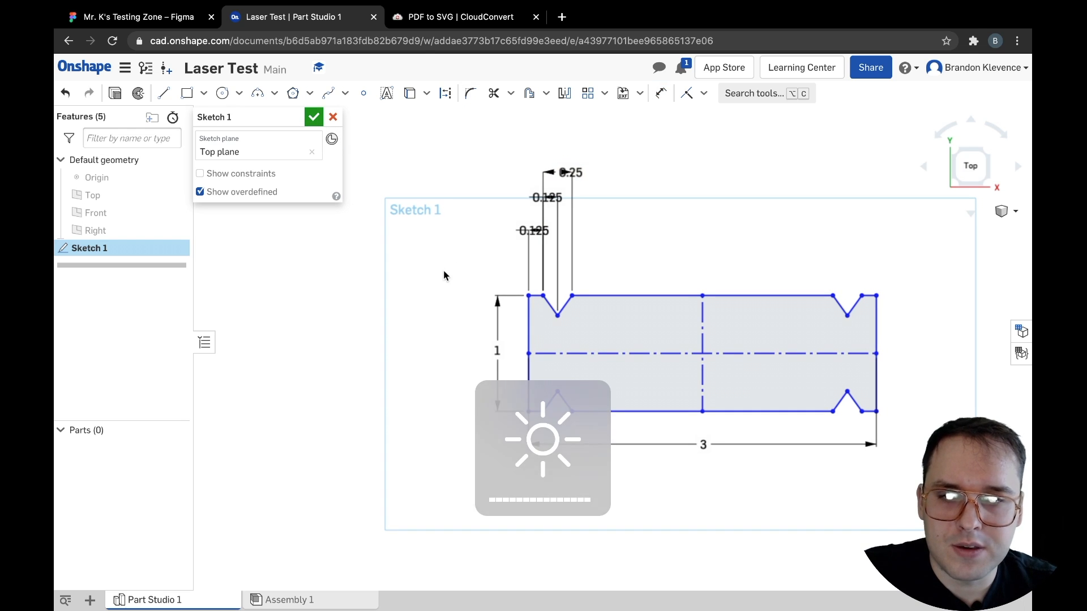
pyautogui.moveTo(405, 257)
pyautogui.mouseDown(button='right')
pyautogui.moveTo(365, 249)
pyautogui.moveTo(528, 235)
pyautogui.moveTo(507, 199)
pyautogui.moveTo(821, 203)
pyautogui.mouseUp(button='right')
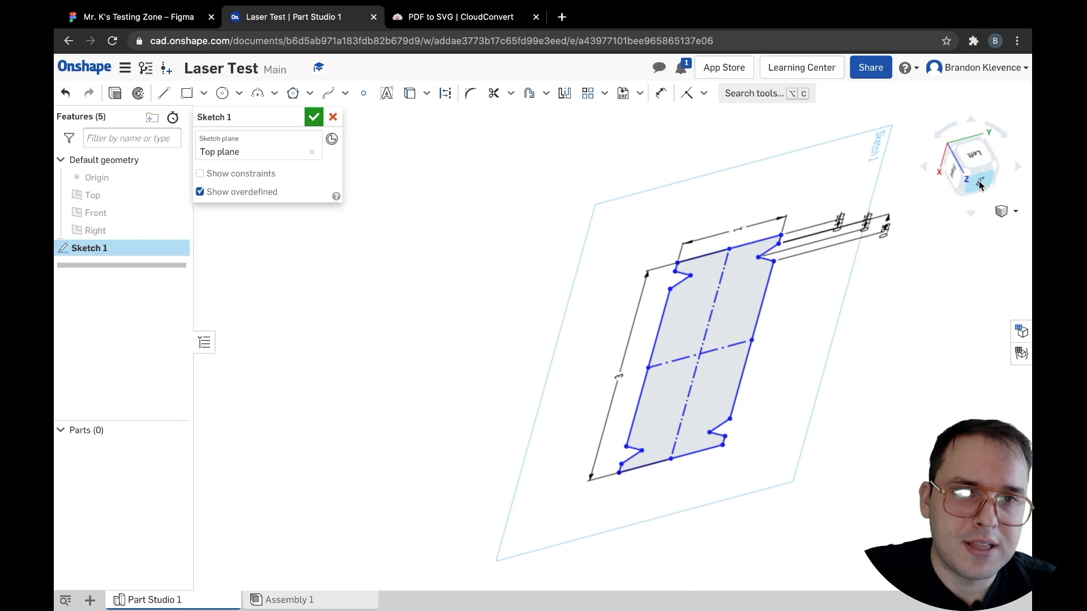
pyautogui.click(979, 183)
pyautogui.scroll(-4, 789, 298)
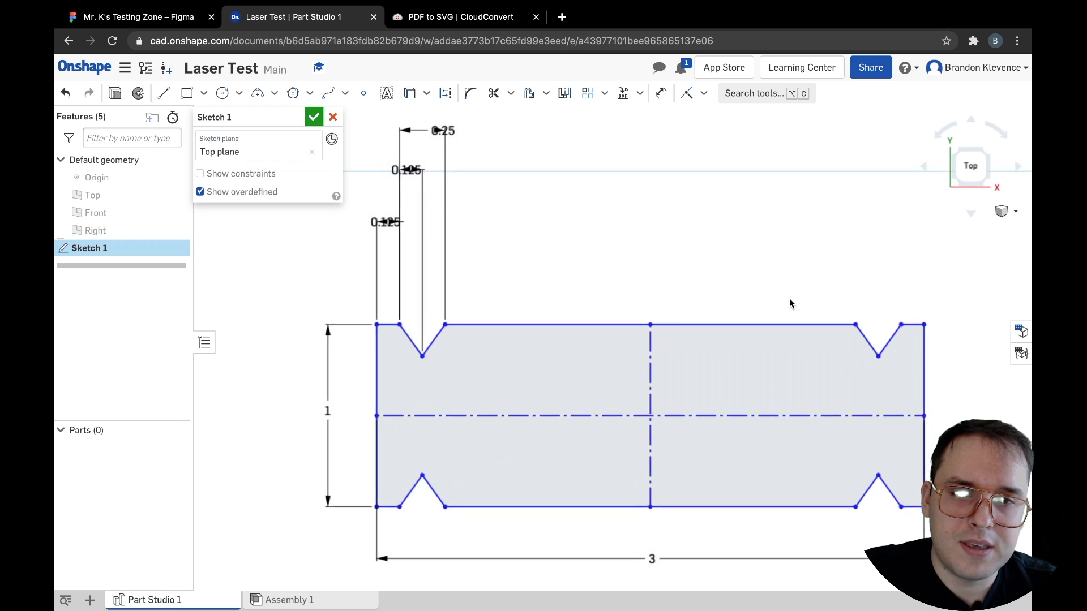
pyautogui.scroll(3, 962, 447)
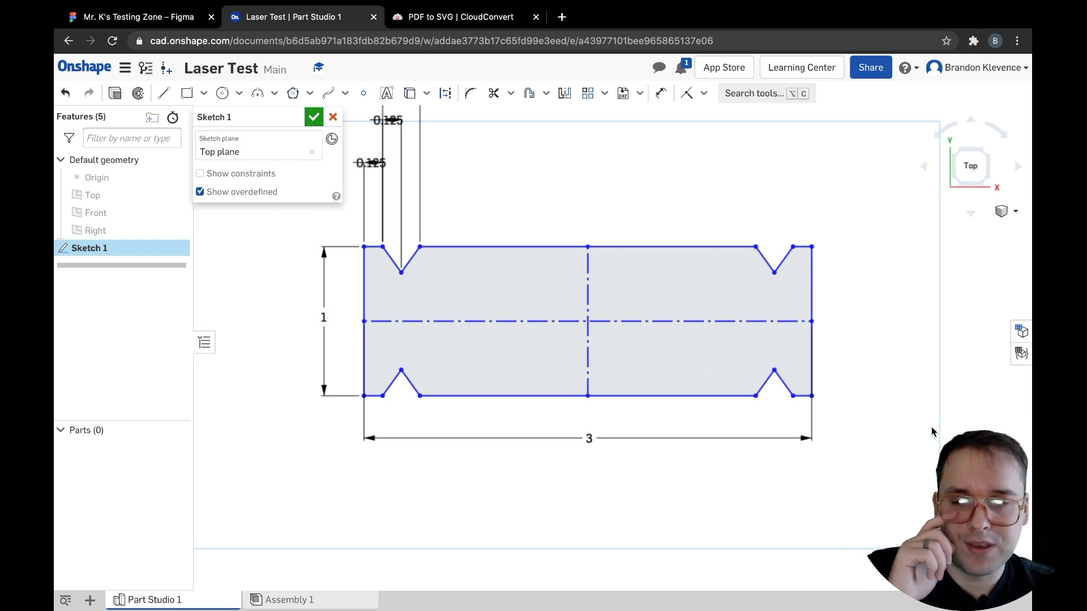
pyautogui.click(313, 117)
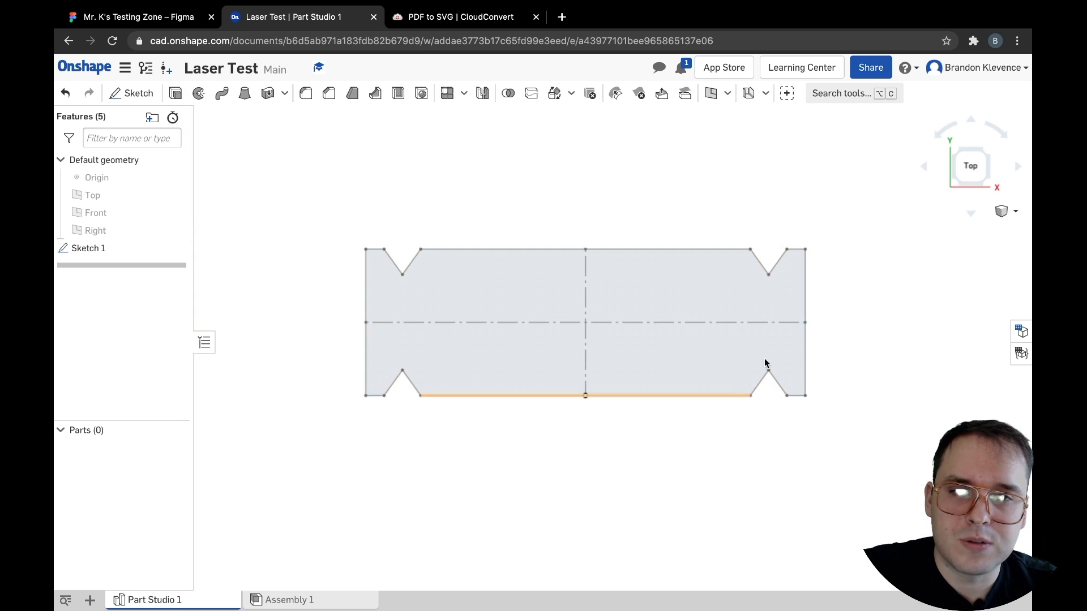
# Step: Create a drawing of Sketch 1 from a custom ANSI size A template in inches, without border or titleblock
pyautogui.click(958, 186)
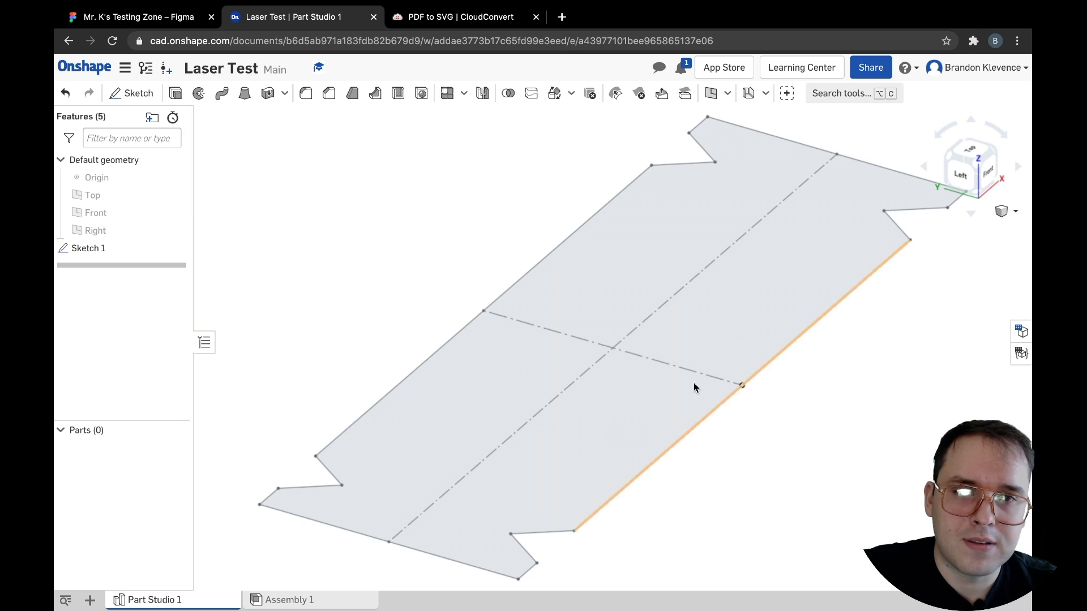
pyautogui.click(970, 149)
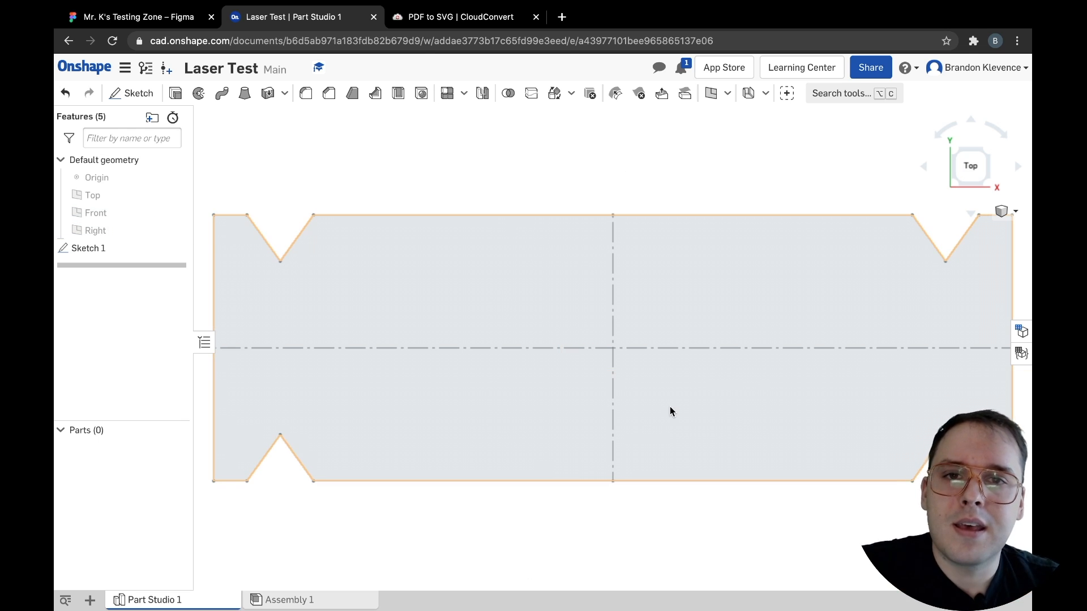
pyautogui.rightClick(119, 250)
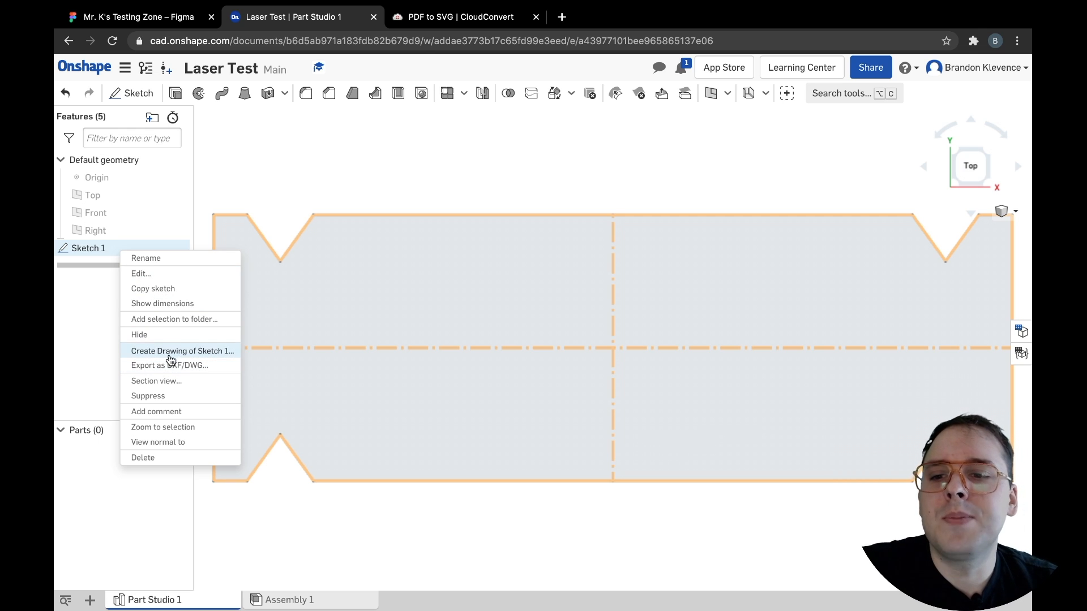
pyautogui.click(163, 351)
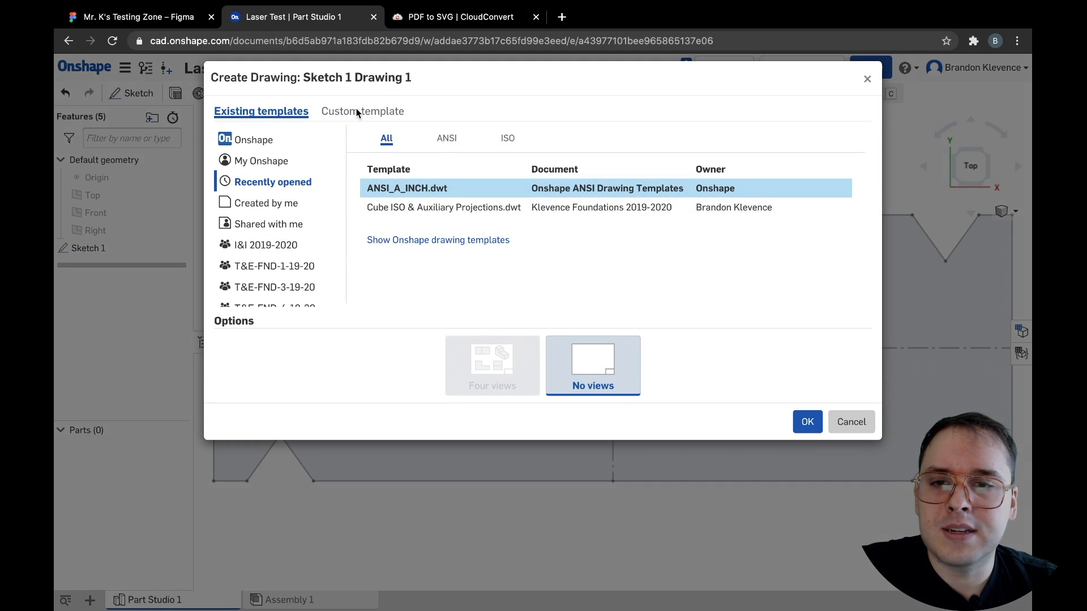
pyautogui.click(370, 112)
pyautogui.click(727, 138)
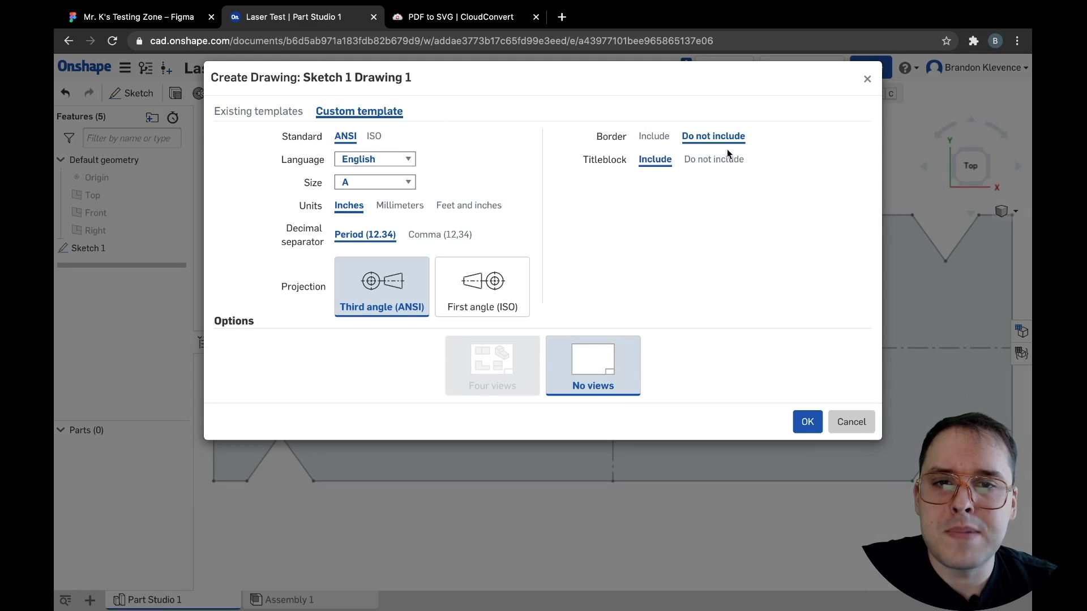
pyautogui.click(719, 160)
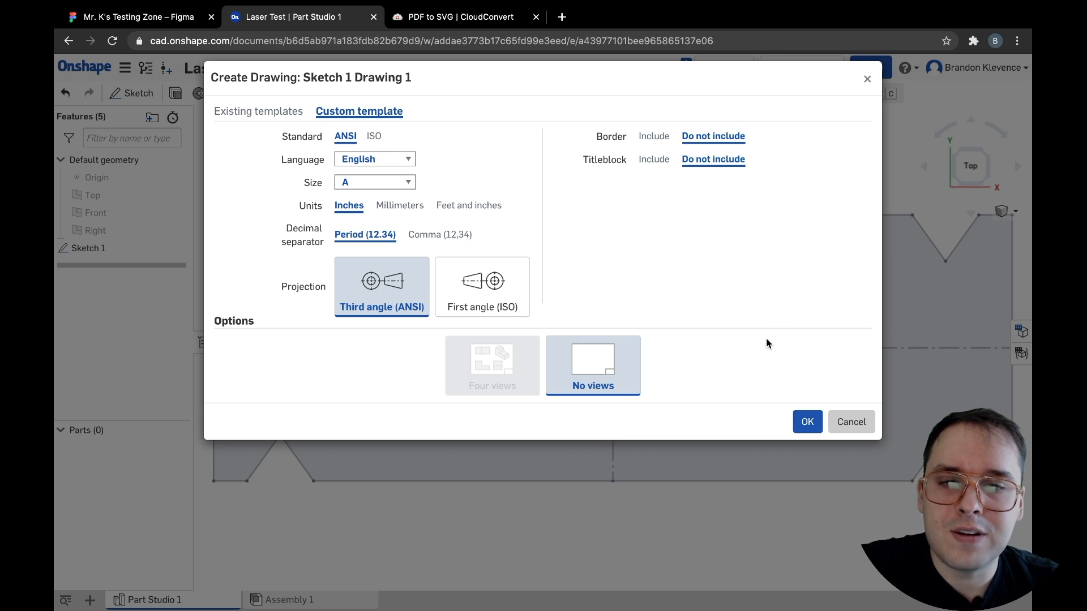
pyautogui.click(799, 429)
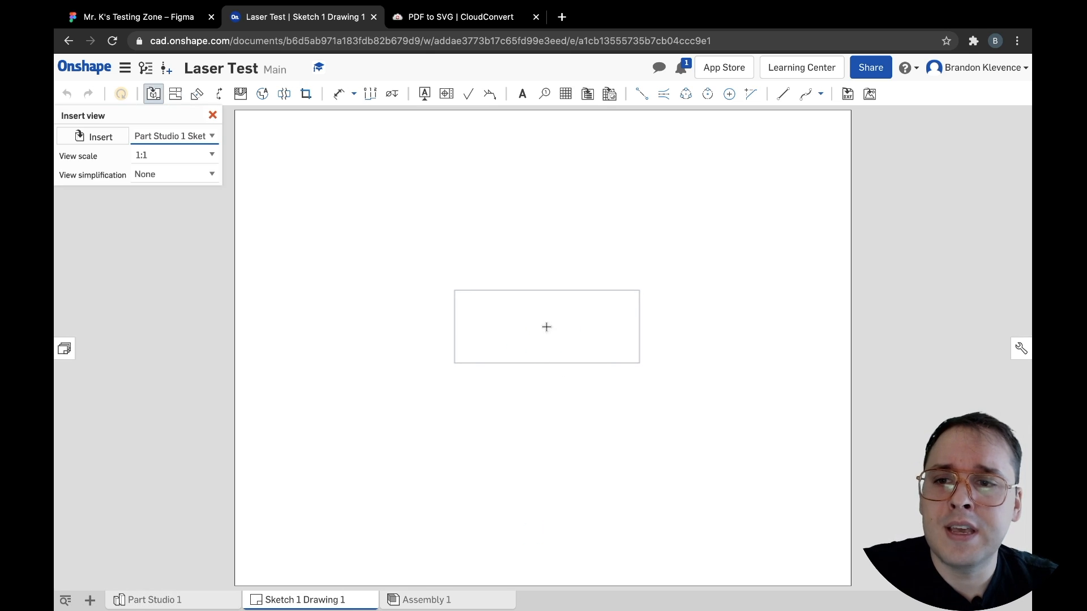
# Step: Place the Sketch 1 view at 1:1 scale in the middle of the sheet and export the drawing as a black-and-white PDF
pyautogui.click(545, 325)
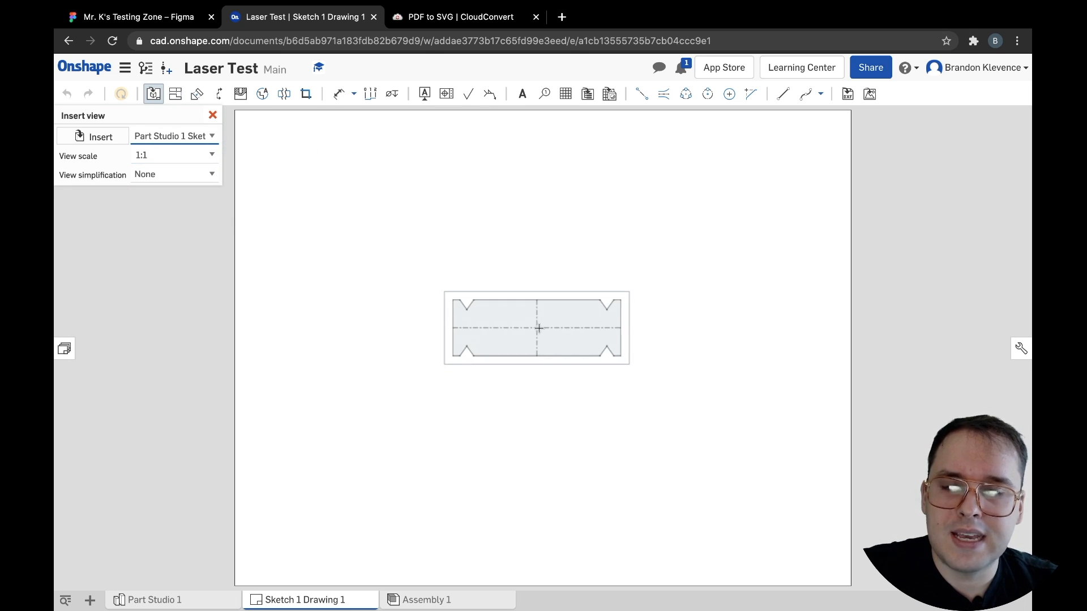
pyautogui.click(540, 328)
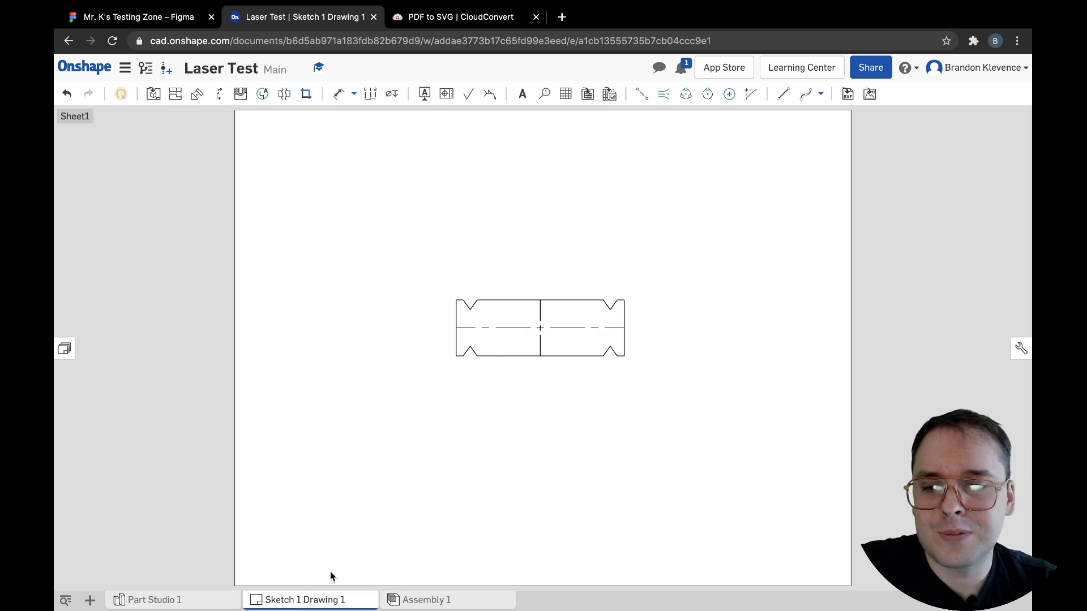
pyautogui.rightClick(313, 600)
pyautogui.click(306, 579)
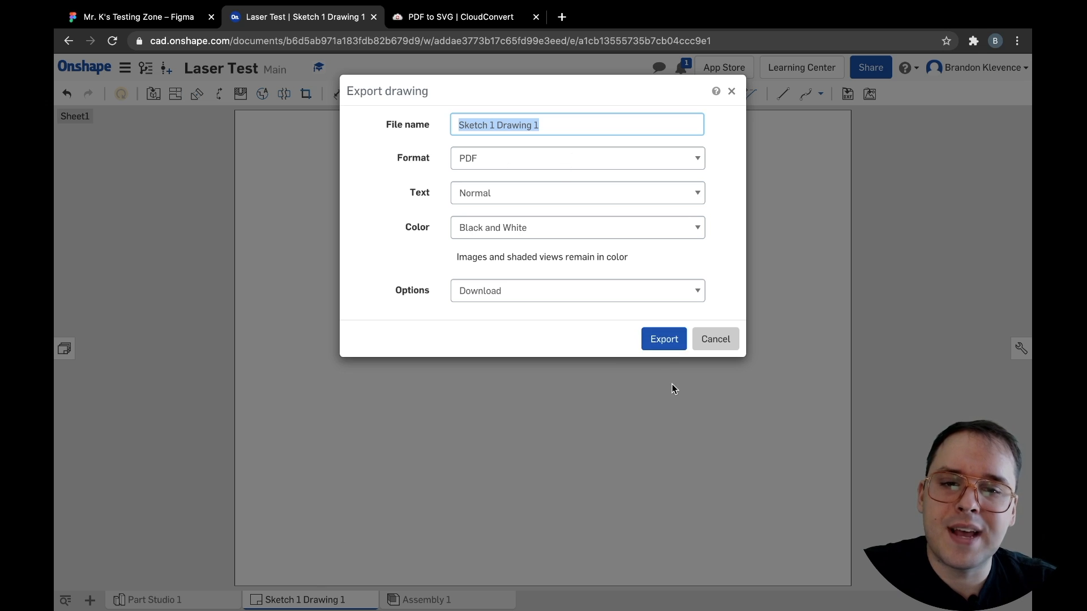
pyautogui.click(665, 340)
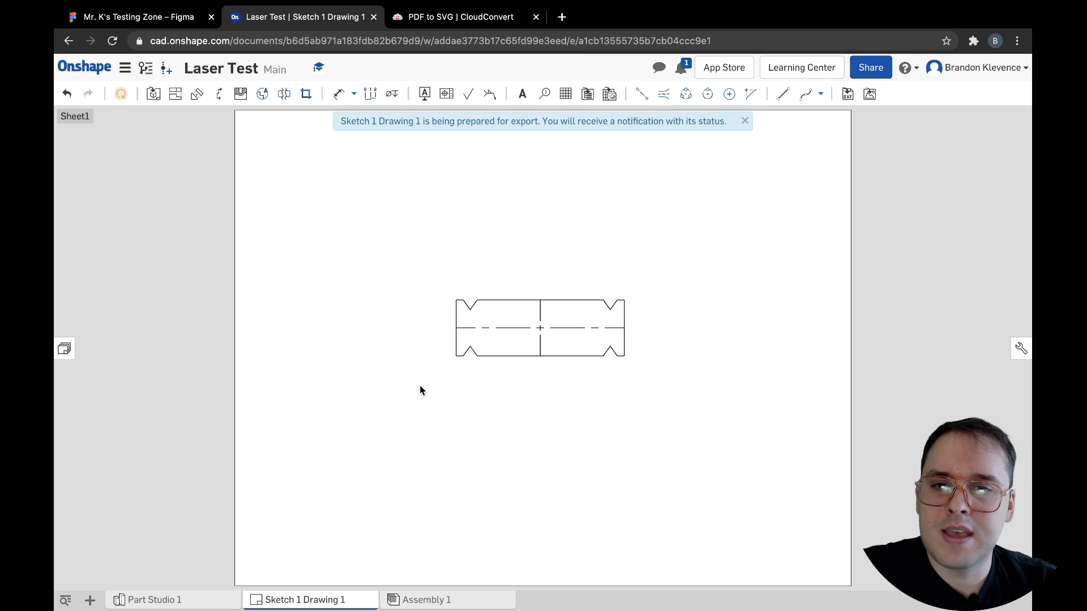
# Step: Return to Part Studio 1 and open Sketch 1 for editing
pyautogui.click(172, 600)
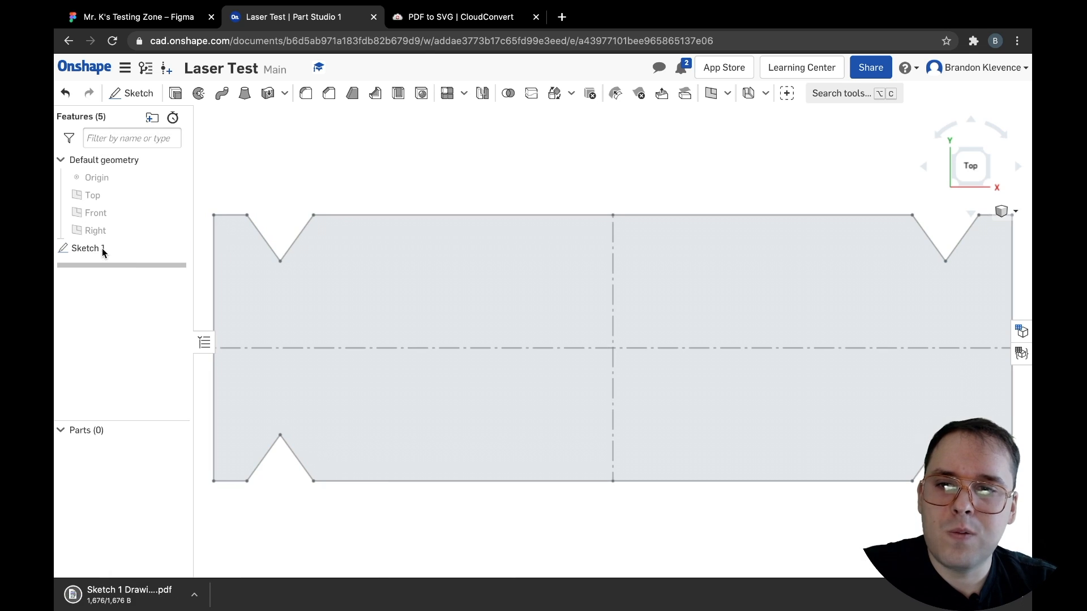
pyautogui.click(102, 249)
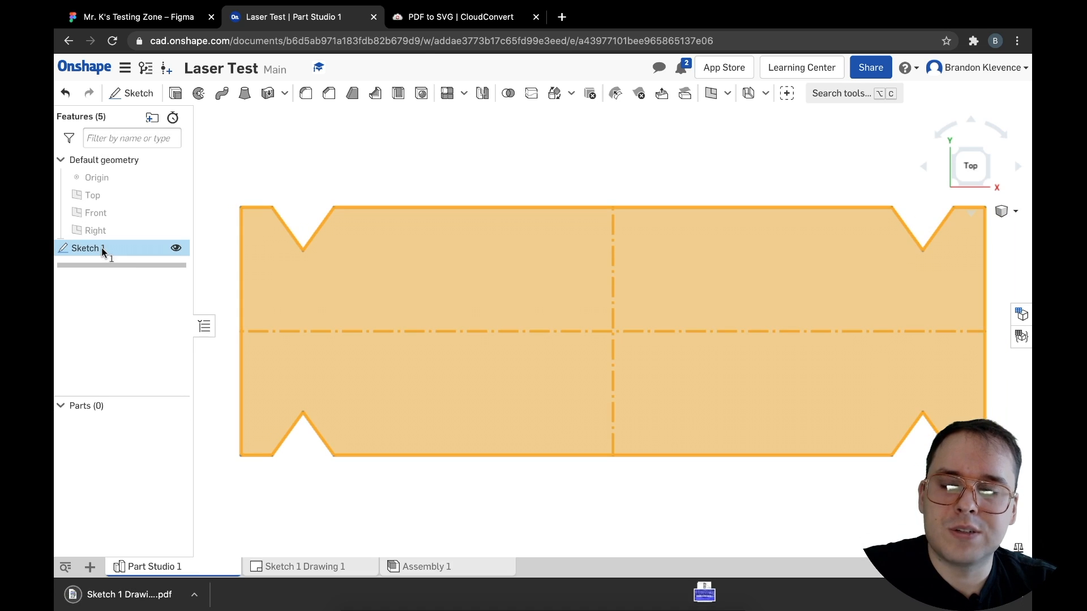
pyautogui.doubleClick(103, 250)
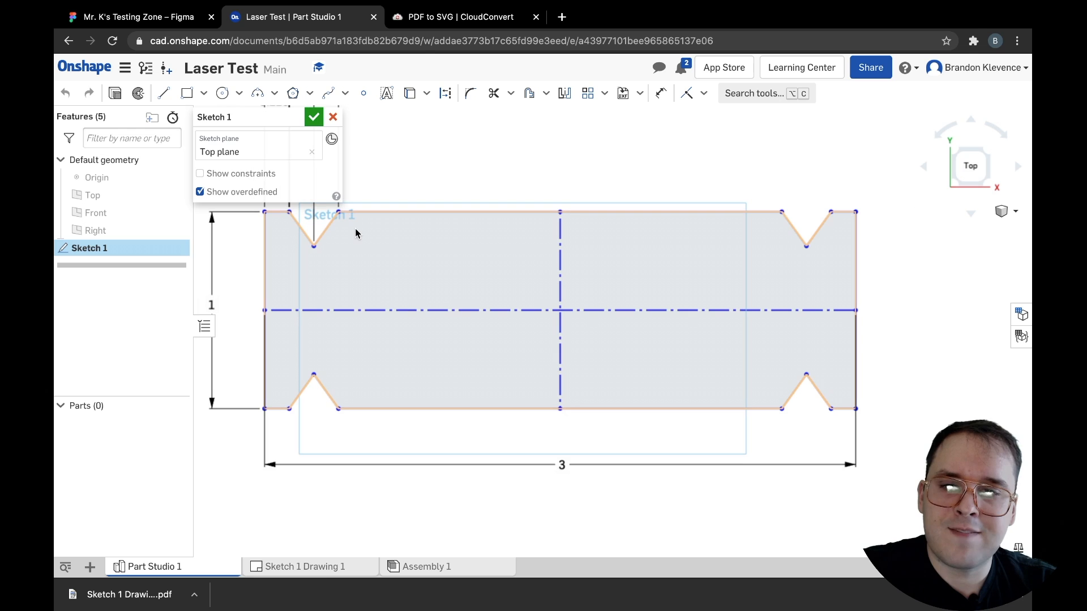
# Step: Switch to CloudConvert, close the old SVG preview and remove all three previous conversions from the file list
pyautogui.click(450, 17)
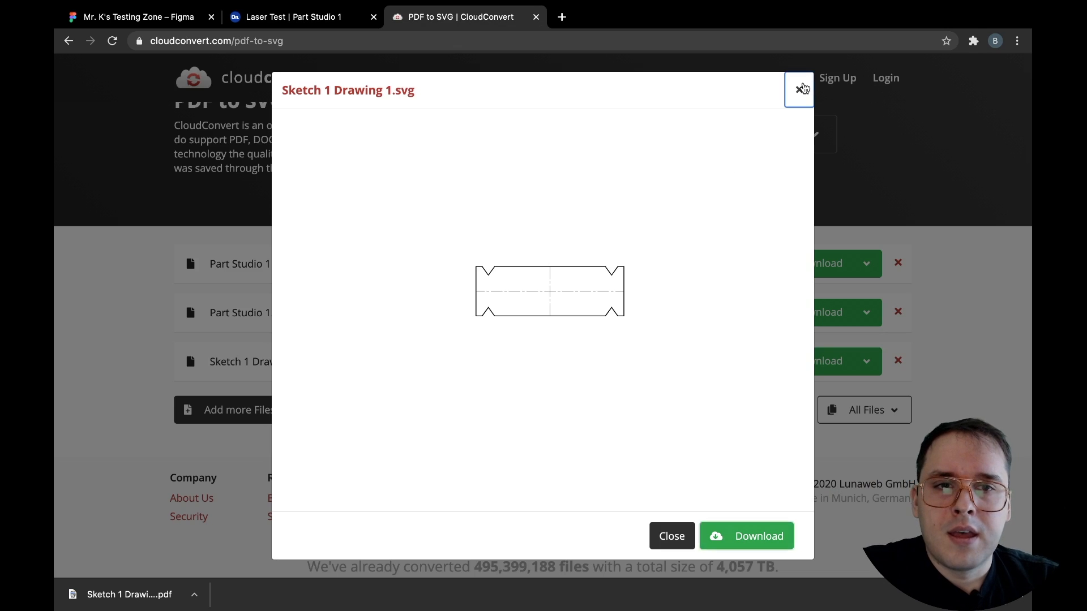
pyautogui.click(799, 89)
pyautogui.click(898, 264)
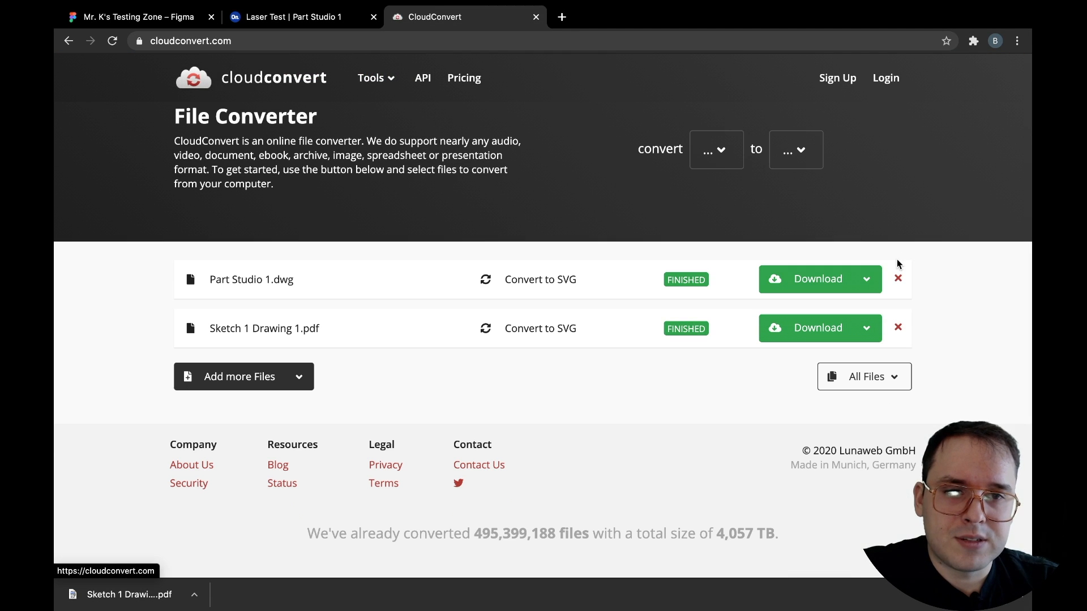
pyautogui.click(898, 278)
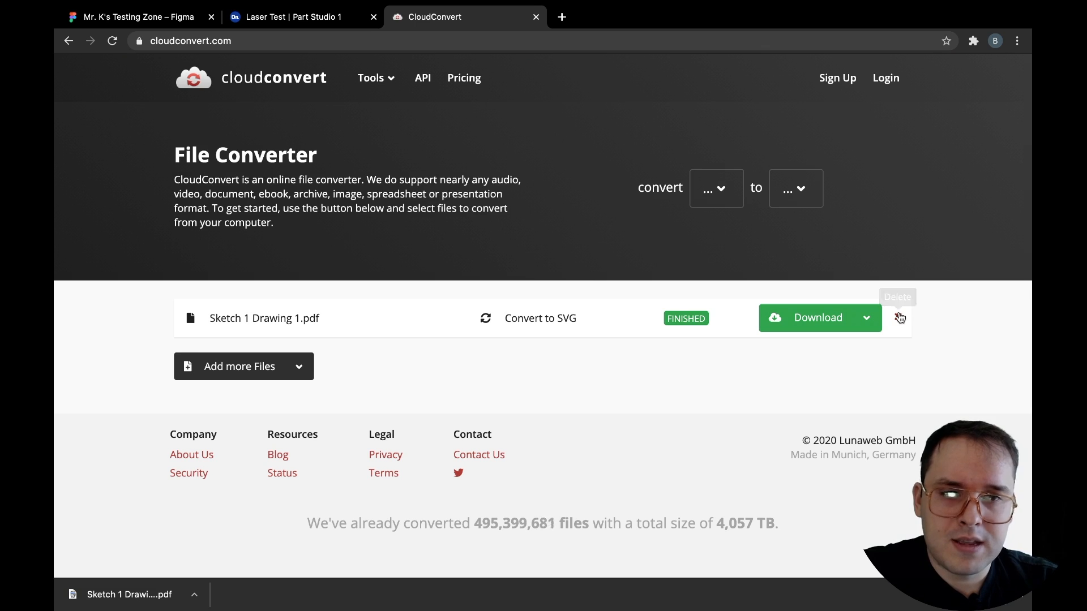
pyautogui.click(898, 315)
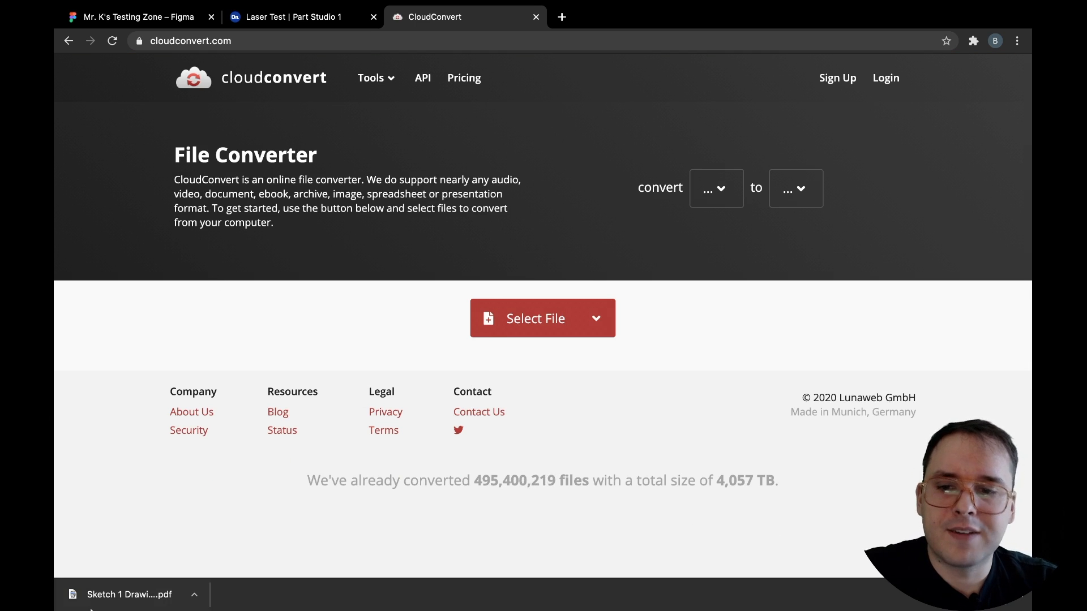
# Step: Add the downloaded Sketch 1 Drawing 1 PDF to the converter, convert it to SVG and download the result
pyautogui.moveTo(122, 595)
pyautogui.mouseDown()
pyautogui.moveTo(449, 478)
pyautogui.moveTo(546, 354)
pyautogui.moveTo(546, 319)
pyautogui.mouseUp()
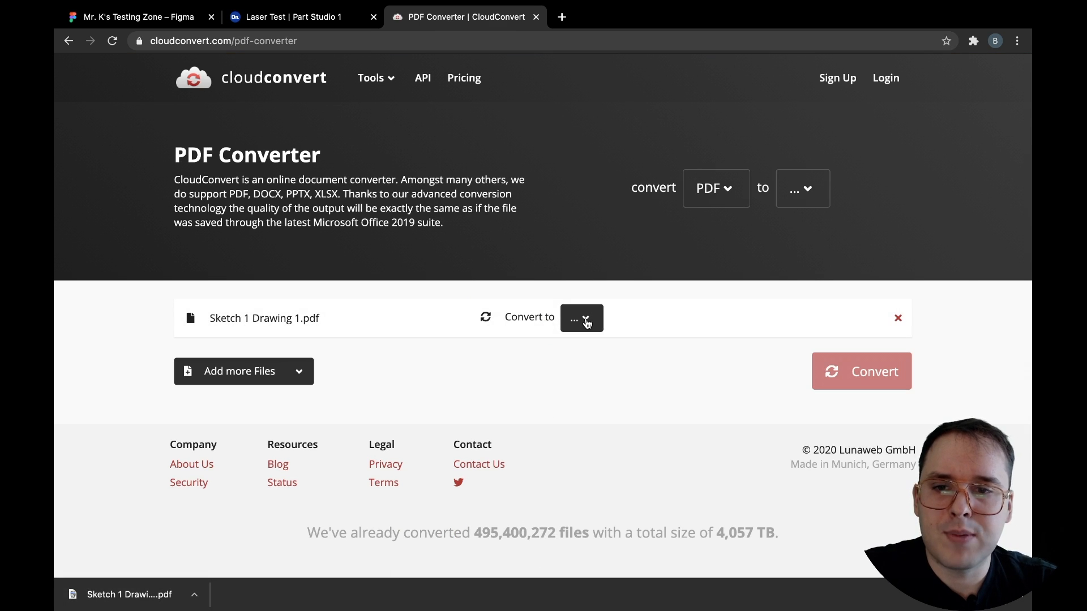
pyautogui.click(586, 323)
pyautogui.write('svg')
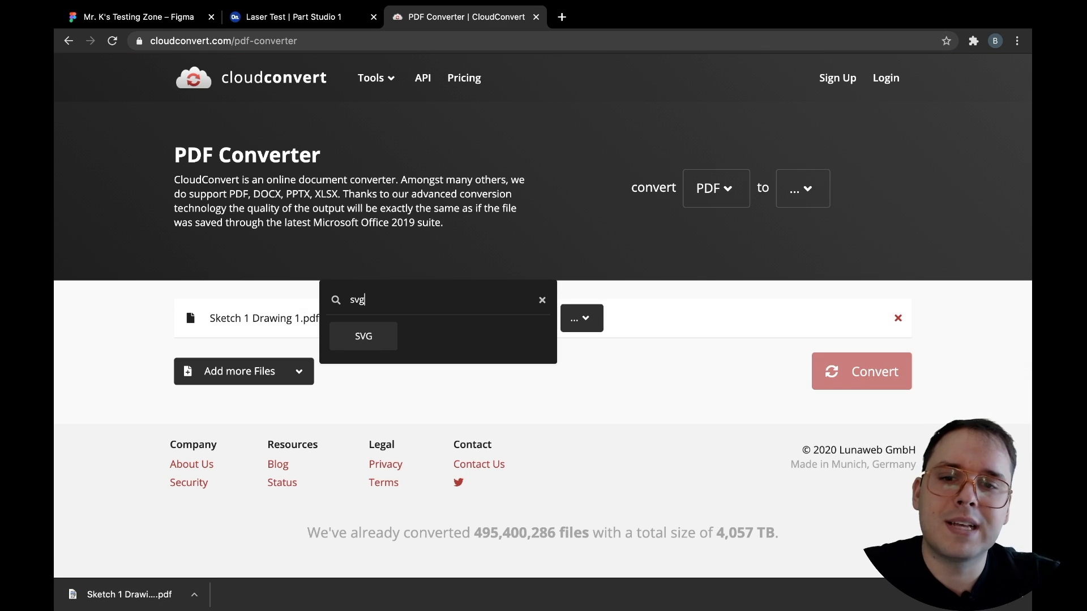
pyautogui.click(363, 336)
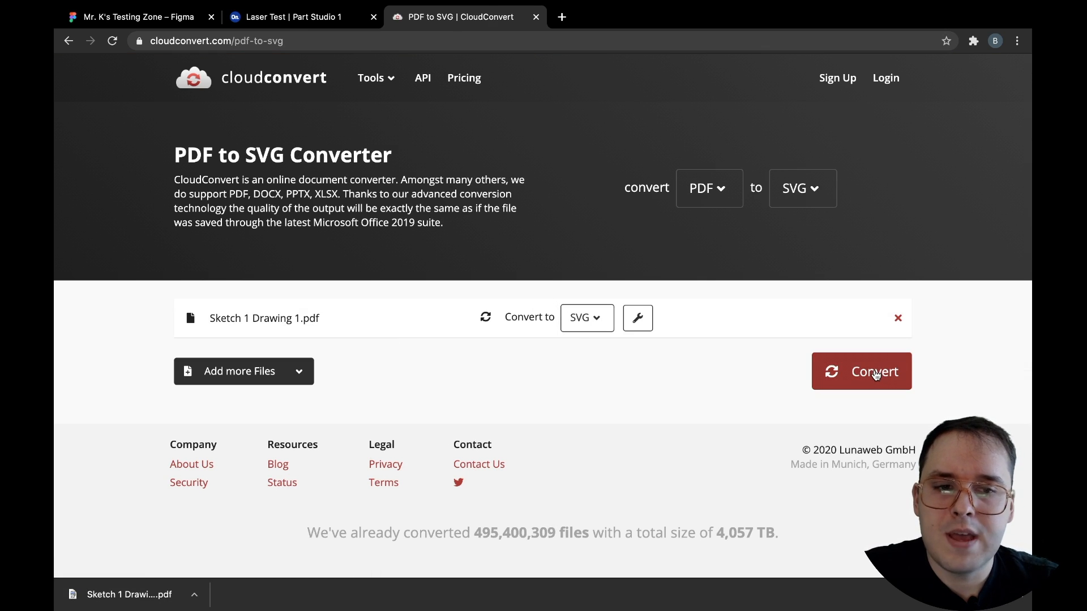
pyautogui.click(875, 374)
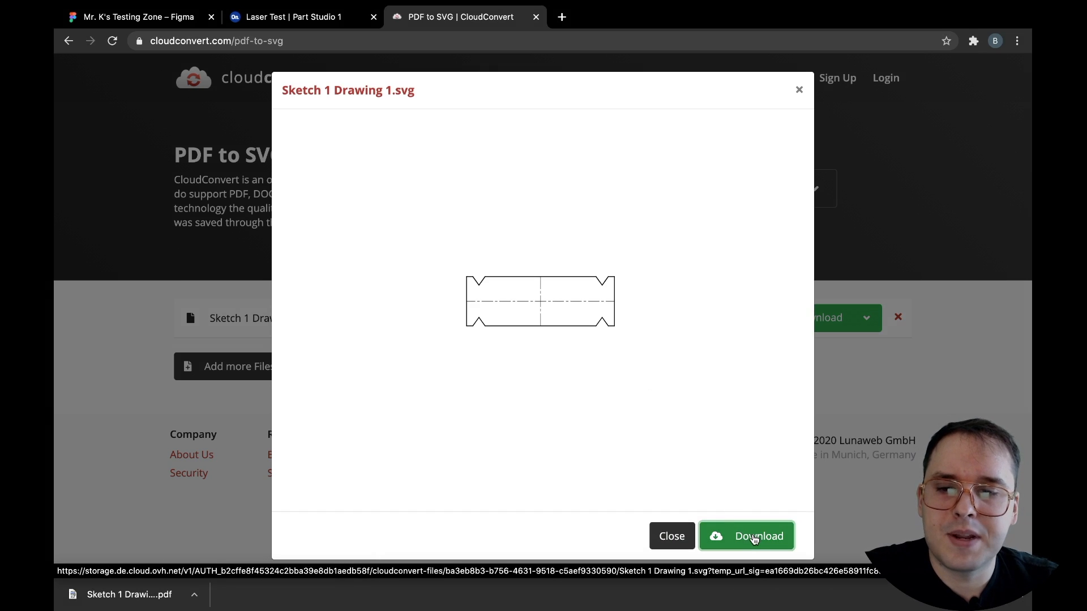
pyautogui.click(755, 538)
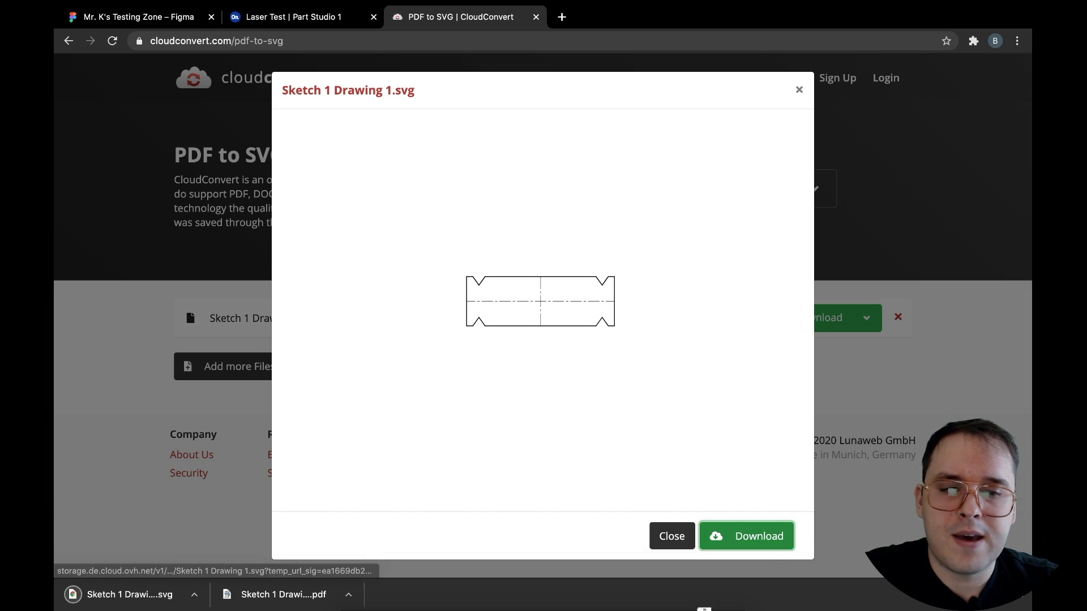
pyautogui.click(1020, 595)
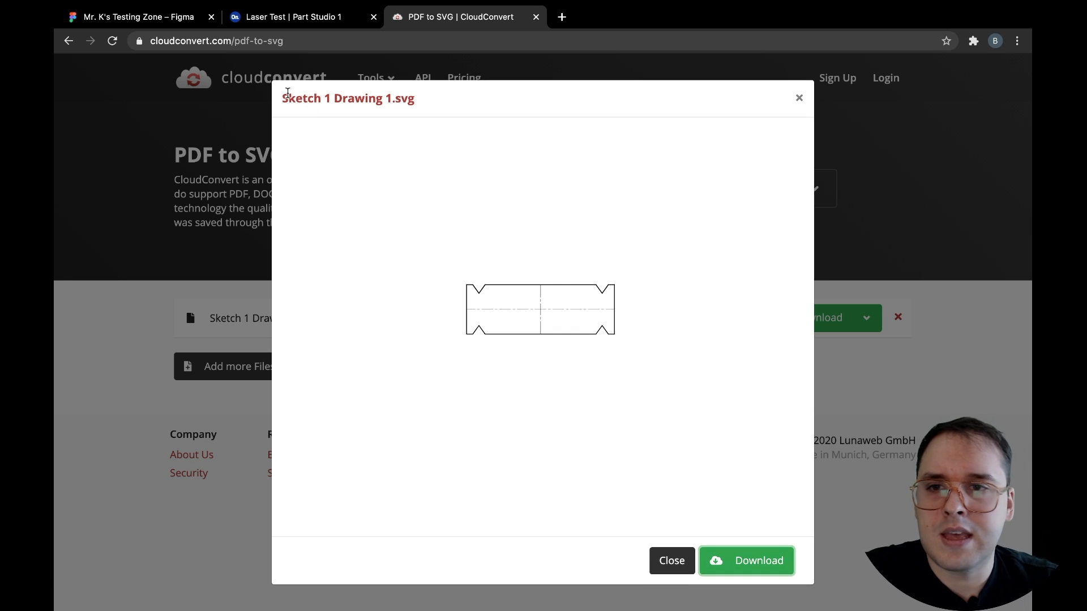
# Step: Switch to Figma and place the image Sketch 1 Drawing 1.svg on the Ear Savers page, below the existing ear saver
pyautogui.click(181, 21)
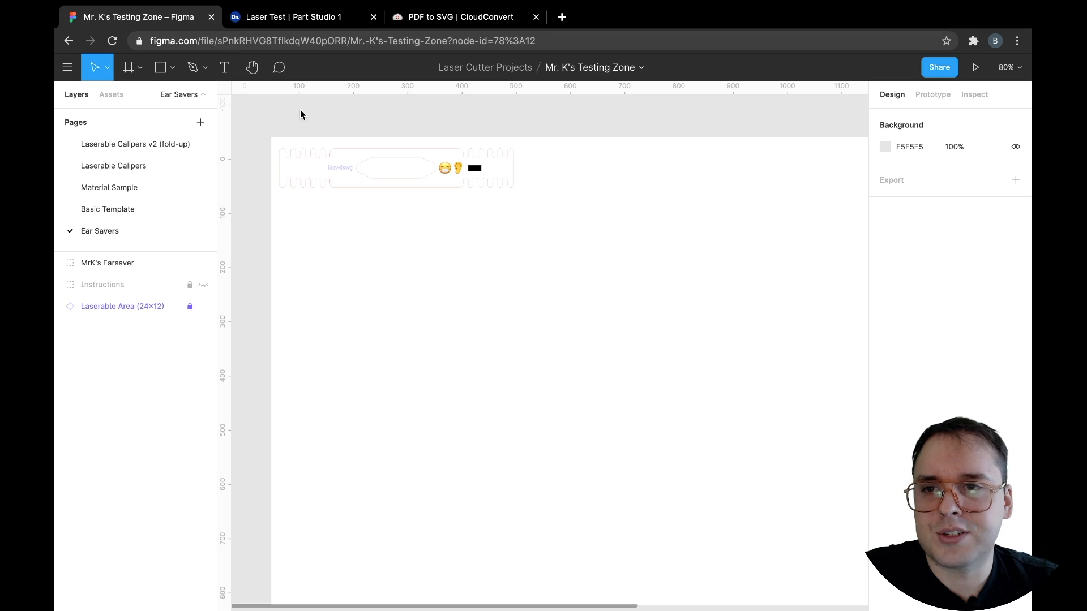
pyautogui.click(67, 68)
pyautogui.moveTo(151, 174)
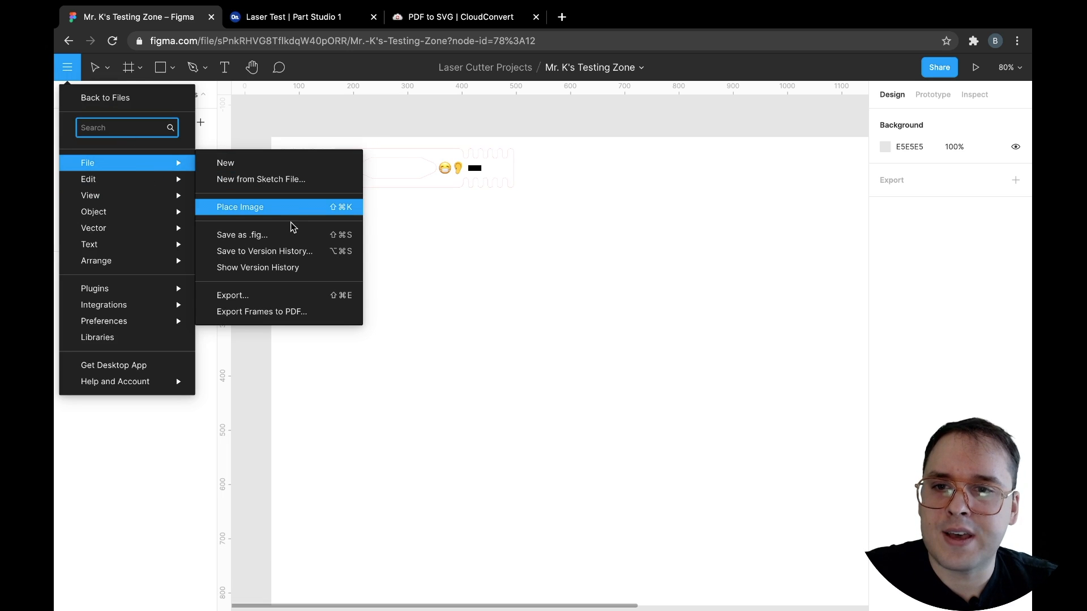
pyautogui.click(281, 208)
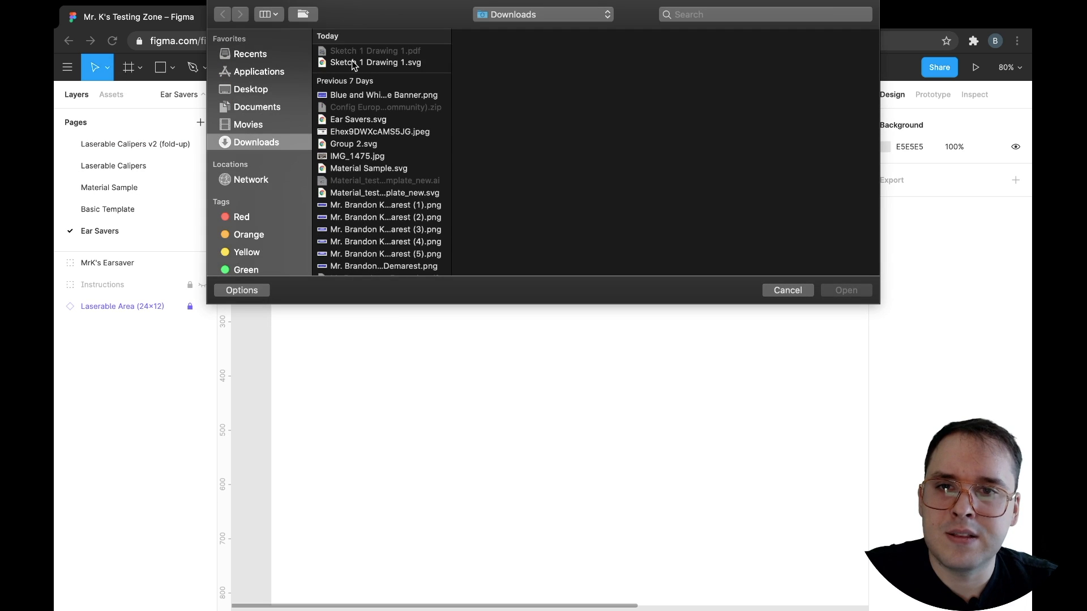
pyautogui.click(353, 62)
pyautogui.press('Return')
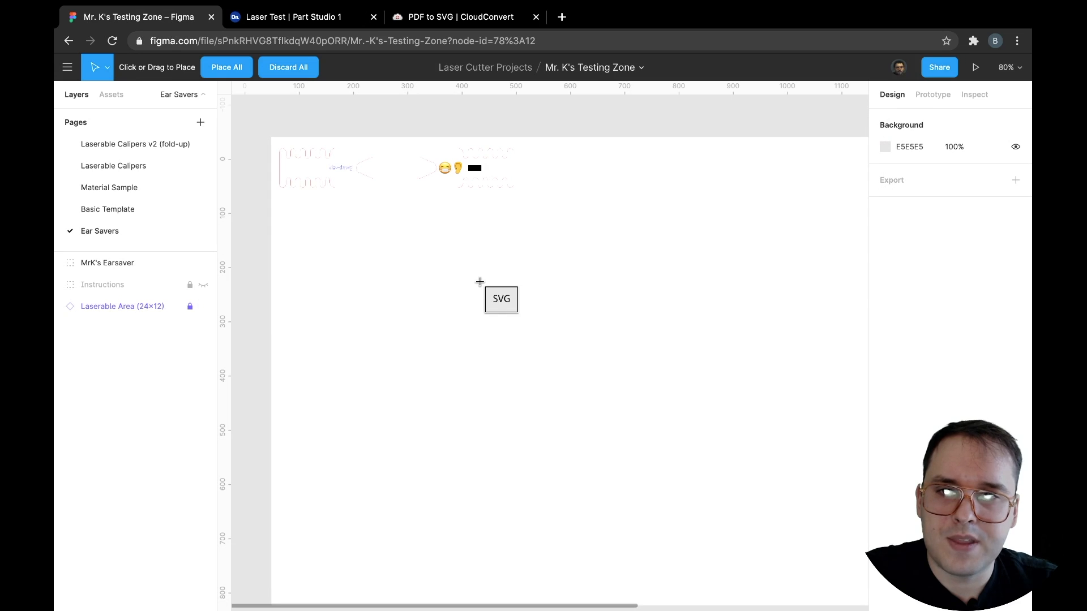
pyautogui.click(363, 263)
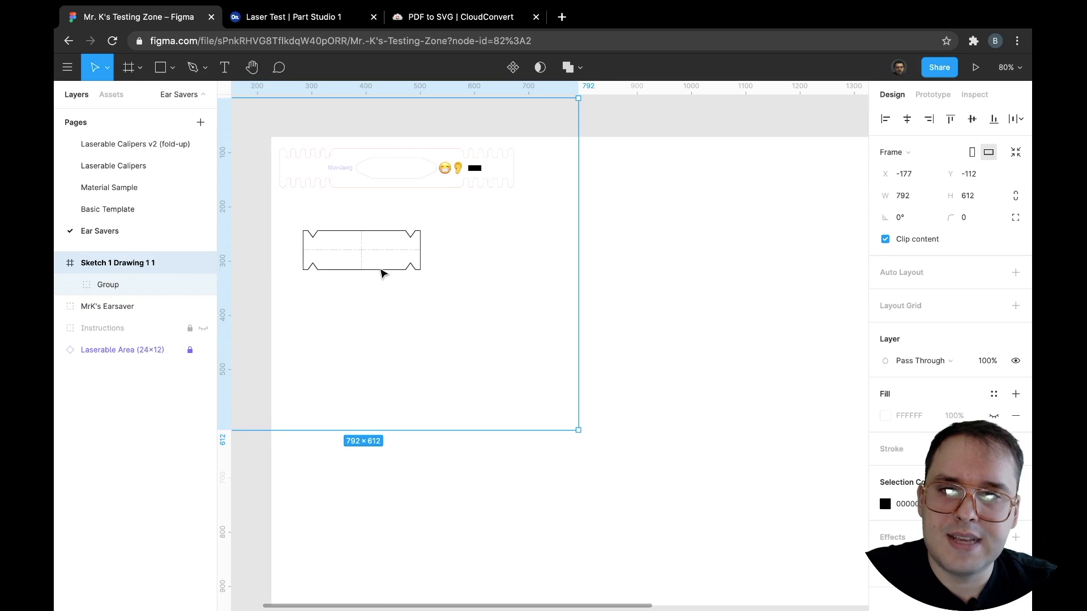
# Step: Move the Sketch 1 Drawing 1 1 frame below the ear saver to about X 136, Y 85
pyautogui.moveTo(376, 261)
pyautogui.mouseDown()
pyautogui.moveTo(477, 306)
pyautogui.moveTo(546, 366)
pyautogui.mouseUp()
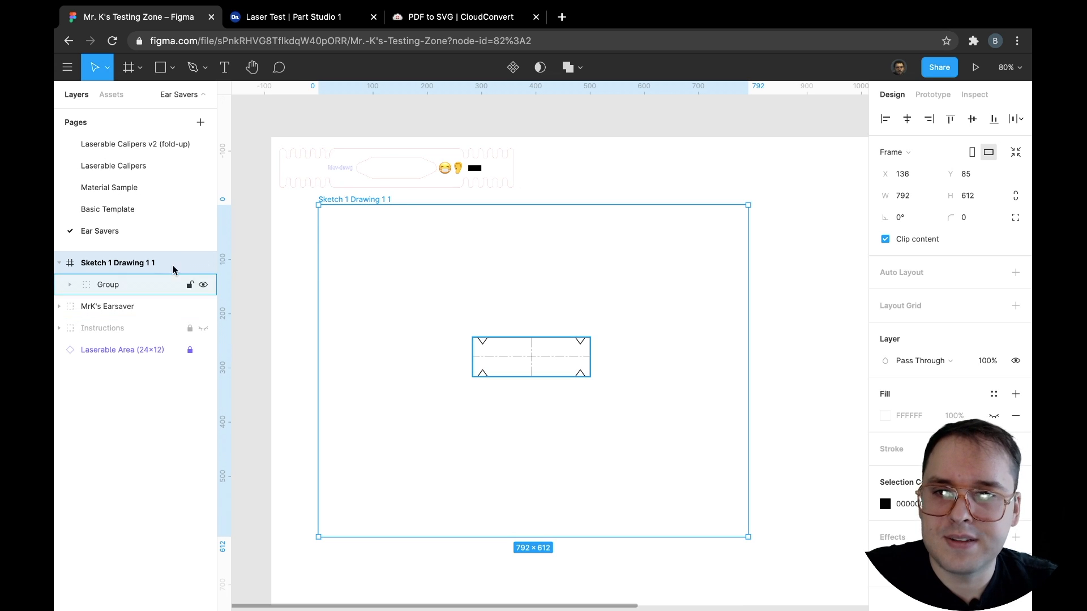
pyautogui.press('Escape')
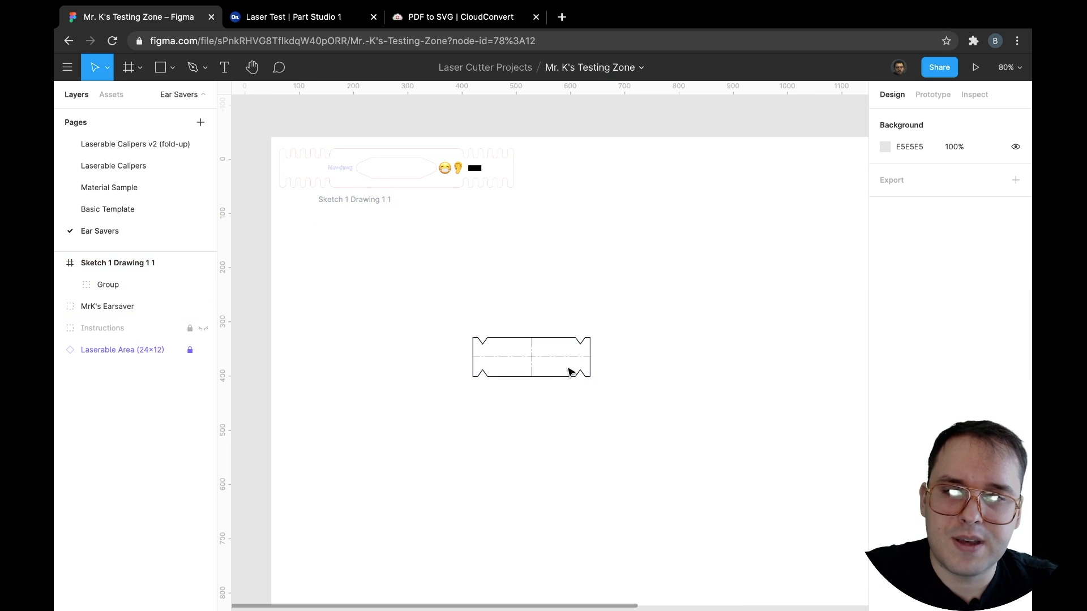
pyautogui.click(543, 365)
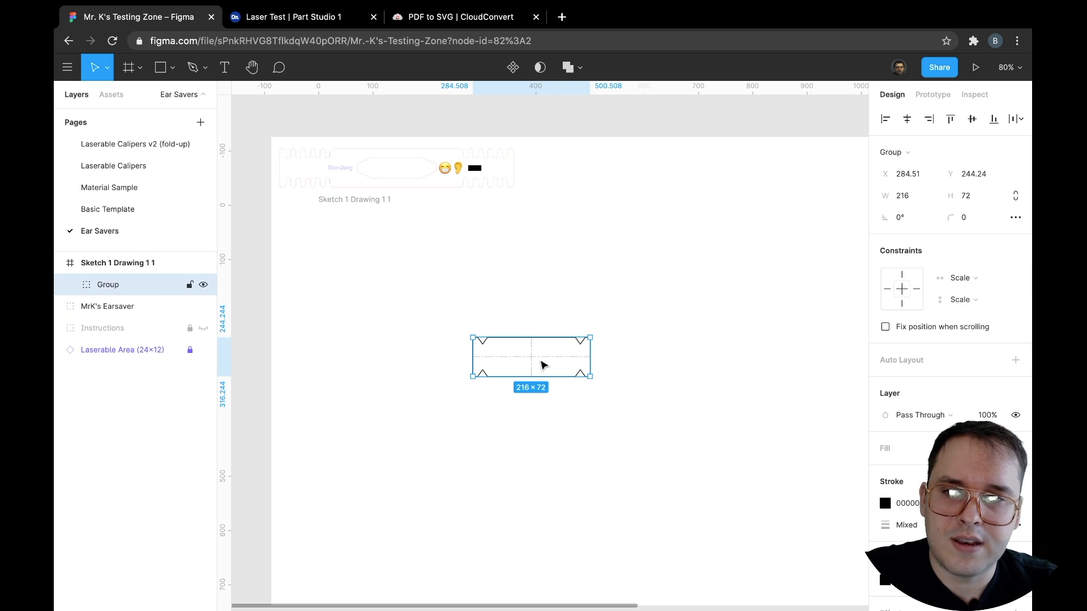
pyautogui.rightClick(543, 365)
pyautogui.press('Escape')
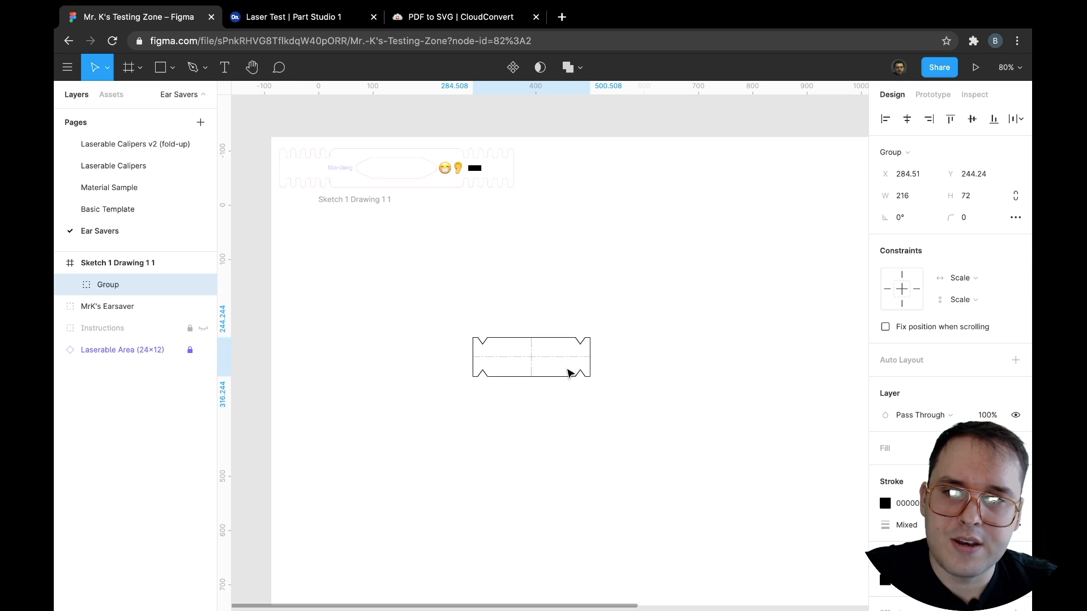
# Step: Ungroup the Sketch 1 Drawing 1 1 frame and move its inner group beneath the ear saver to about X 139, Y 174
pyautogui.click(107, 270)
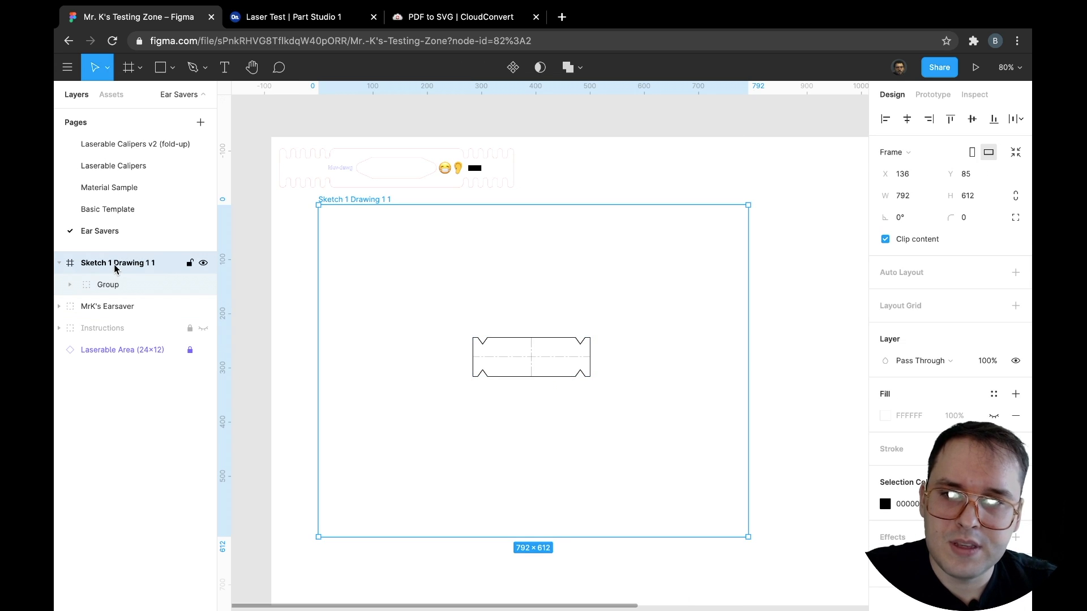
pyautogui.rightClick(116, 267)
pyautogui.click(145, 335)
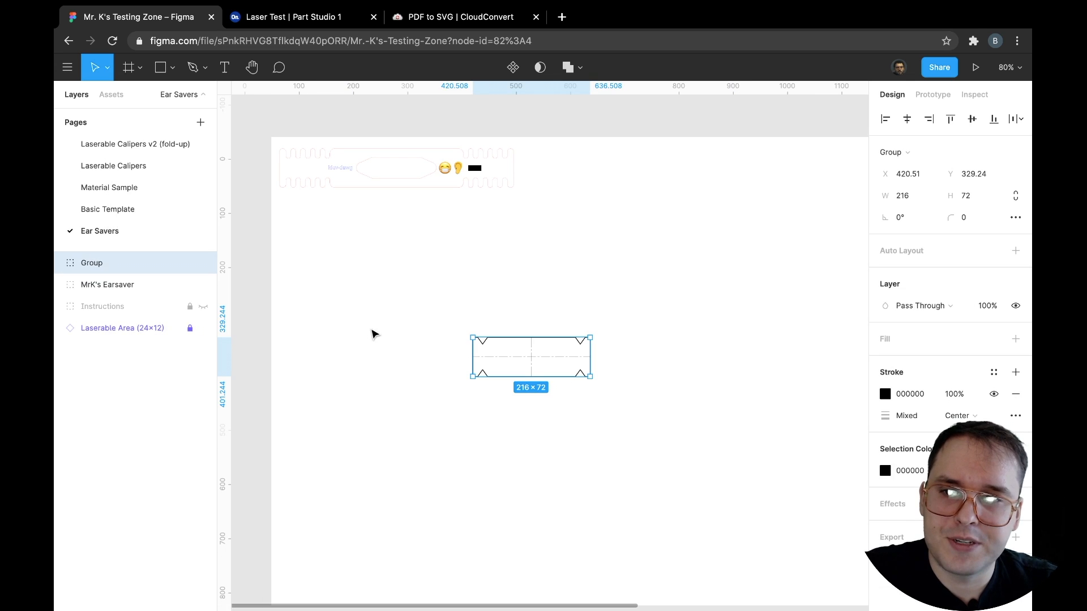
pyautogui.moveTo(504, 344); pyautogui.dragTo(352, 261)
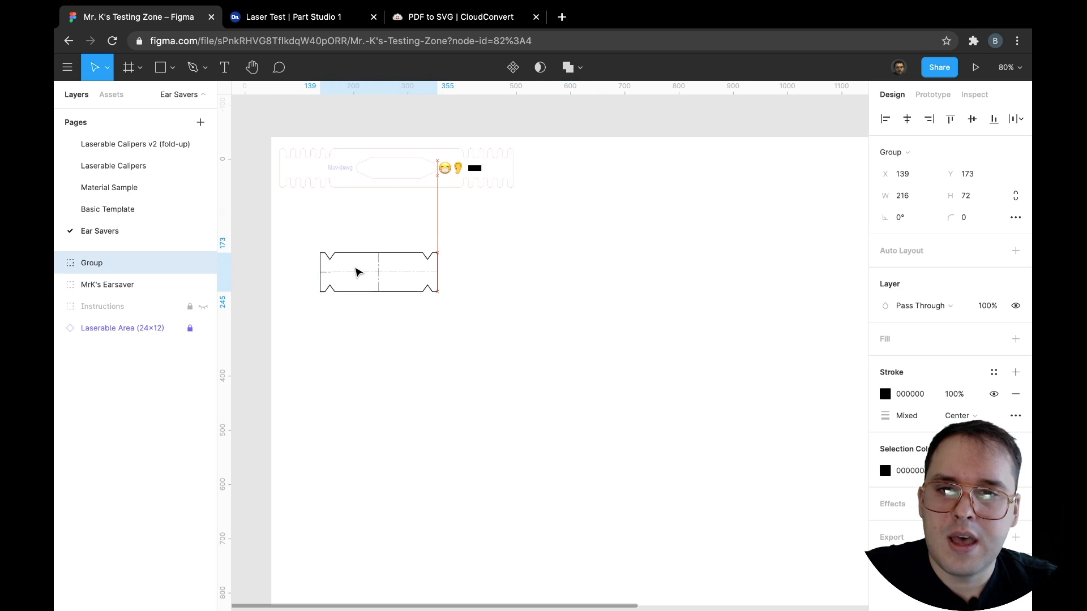
# Step: Expand the imported group's layers and delete both ModelSketch_Construction groups
pyautogui.click(59, 264)
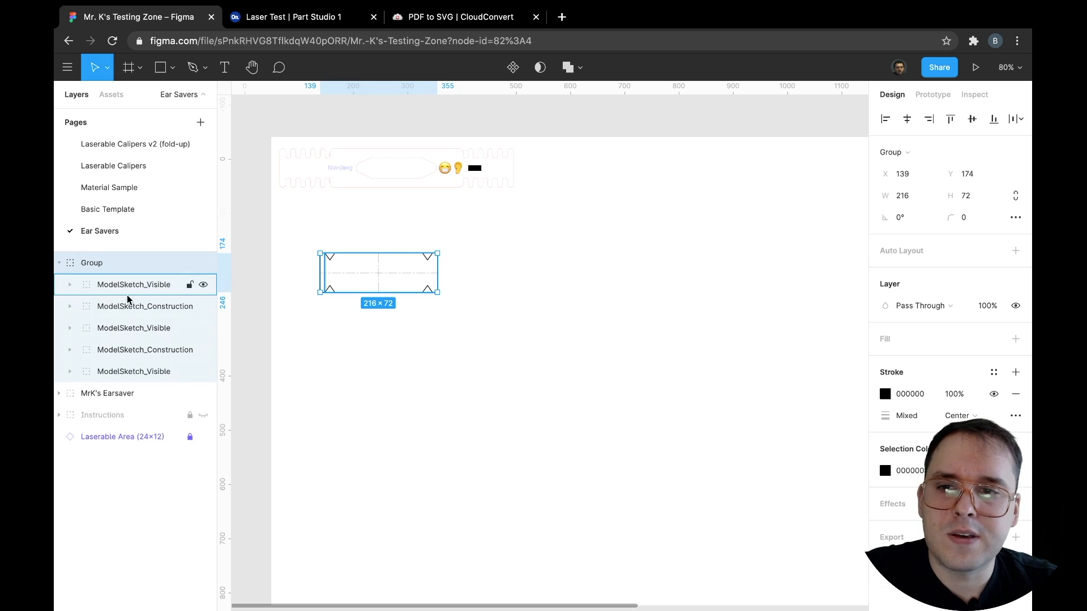
pyautogui.click(129, 307)
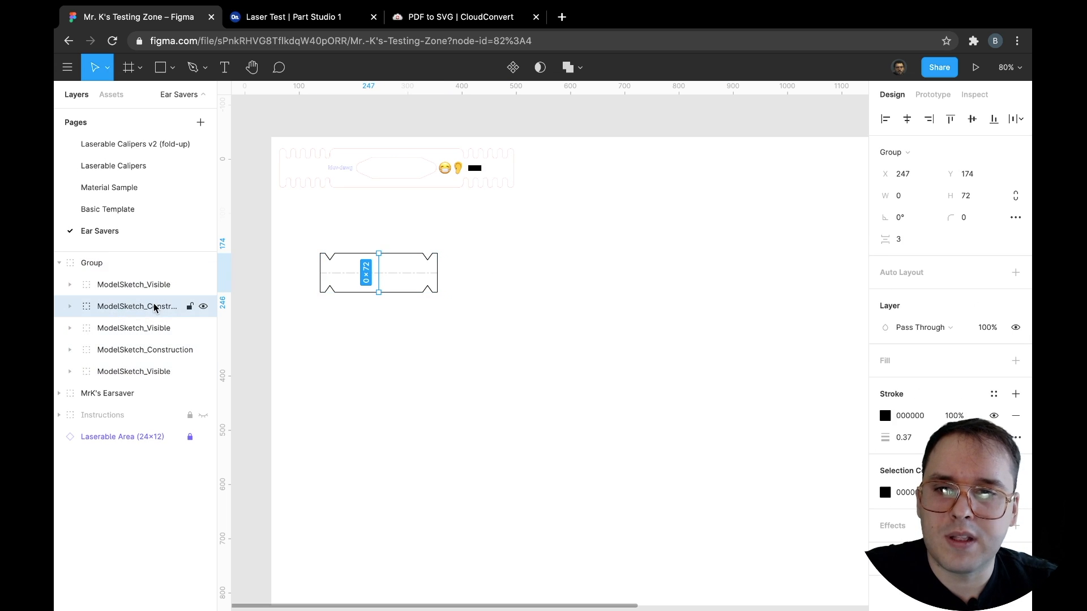
pyautogui.press('Delete')
pyautogui.click(153, 327)
pyautogui.press('Delete')
# Step: Try deleting the uppermost ModelSketch_Visible group in the layer list and undo the deletion
pyautogui.click(103, 286)
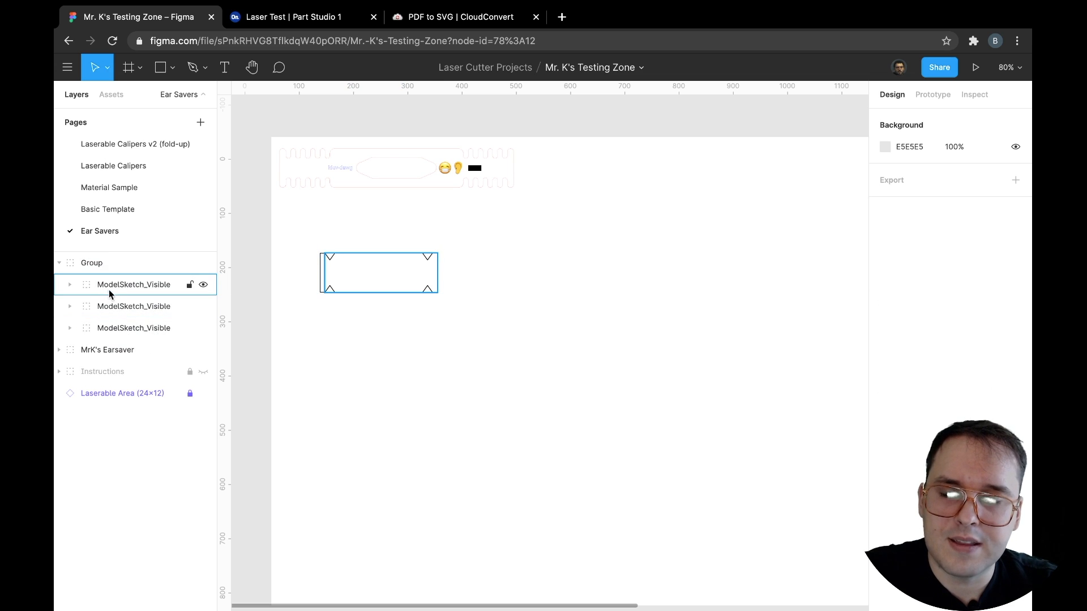
pyautogui.click(114, 293)
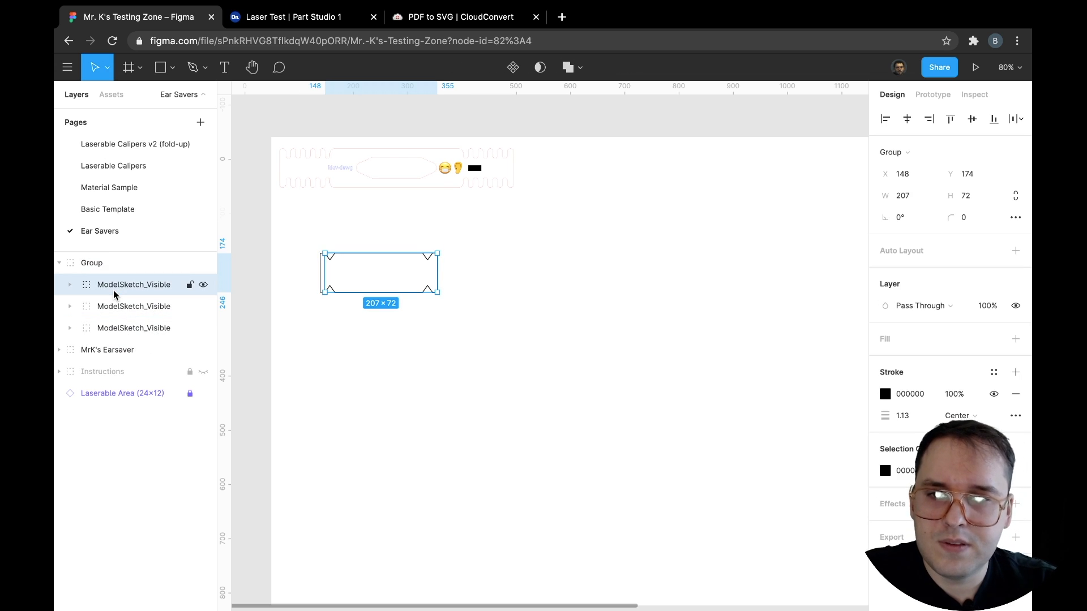
pyautogui.press('Delete')
pyautogui.hotkey('ctrl', 'z')
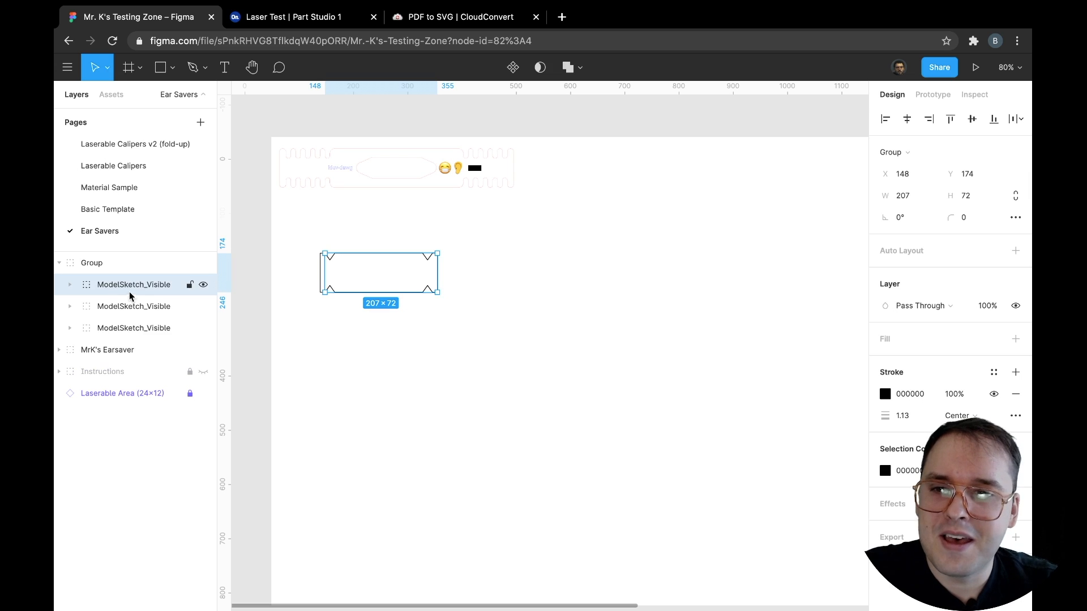
# Step: Apply the Laser Cut stroke color style to all three ModelSketch_Visible groups and set their stroke width to 0.1
pyautogui.keyDown('shift'); pyautogui.click(134, 328); pyautogui.keyUp('shift')
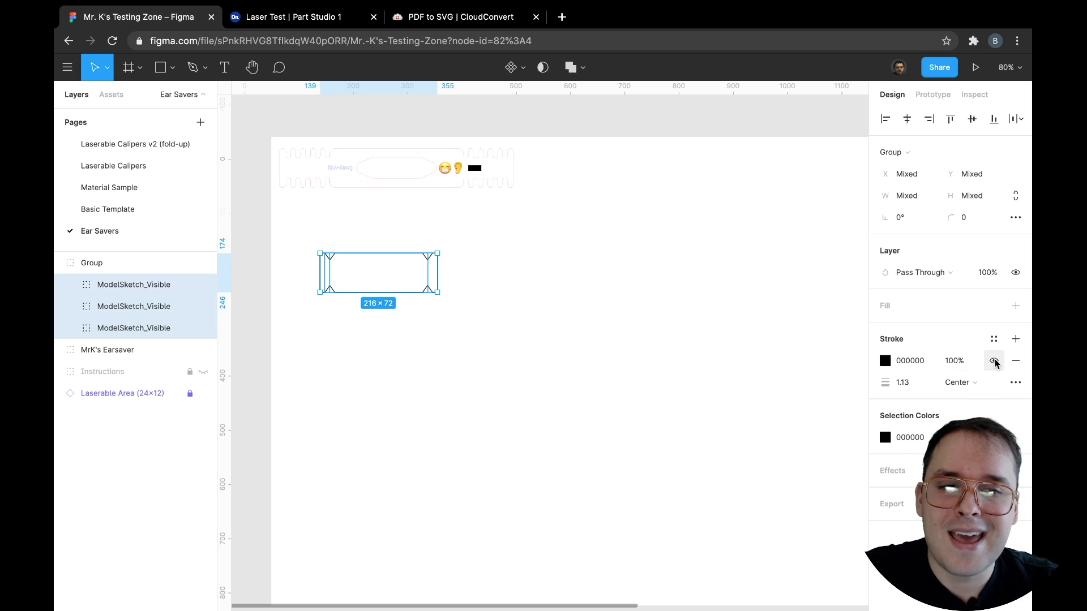
pyautogui.click(995, 340)
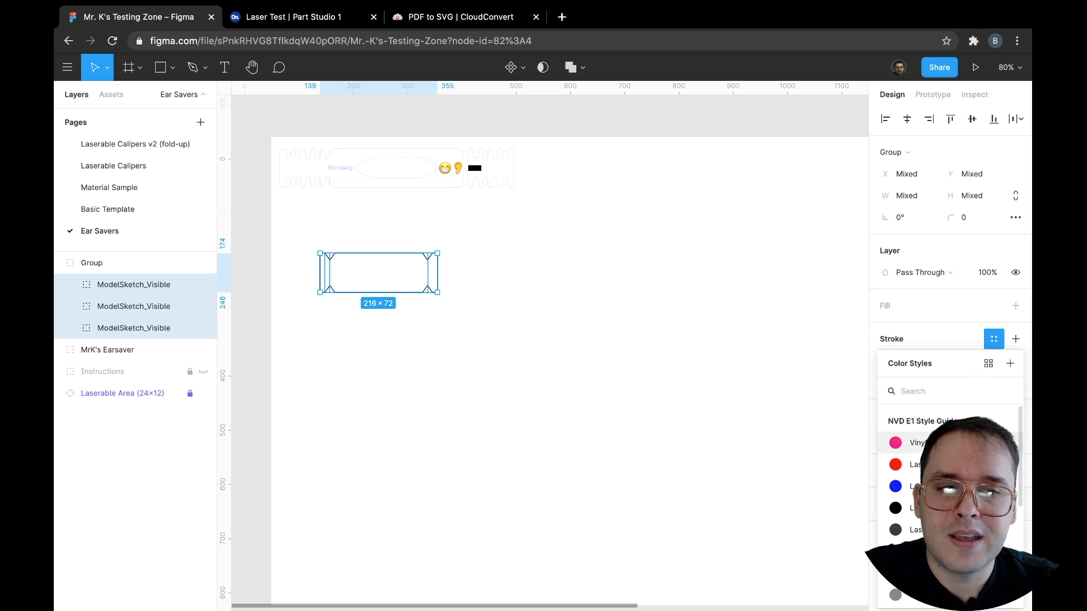
pyautogui.click(905, 465)
pyautogui.click(907, 366)
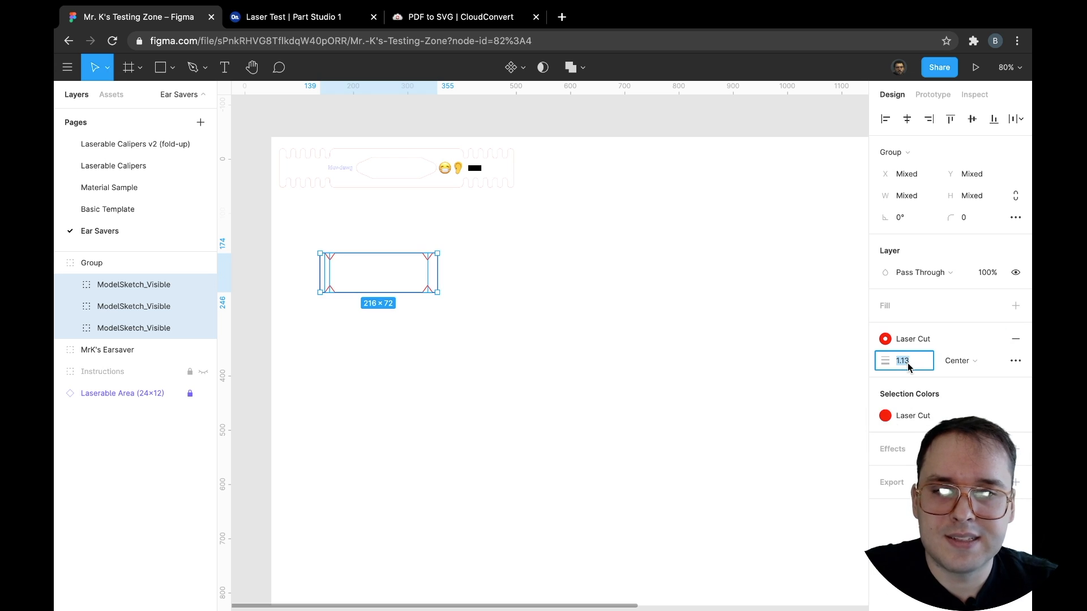
pyautogui.write('.1')
pyautogui.press('Return')
# Step: Move the selected ModelSketch_Visible groups closer beneath the ear saver, to about X 69, Y 79
pyautogui.moveTo(413, 286)
pyautogui.mouseDown()
pyautogui.moveTo(371, 250)
pyautogui.moveTo(377, 235)
pyautogui.mouseUp()
pyautogui.keyDown('ctrl'); pyautogui.scroll(5, 378, 235); pyautogui.keyUp('ctrl')
pyautogui.hscroll(-3, 378, 236)
pyautogui.scroll(1, 378, 235)
pyautogui.scroll(2, 378, 236)
pyautogui.hscroll(-2, 378, 235)
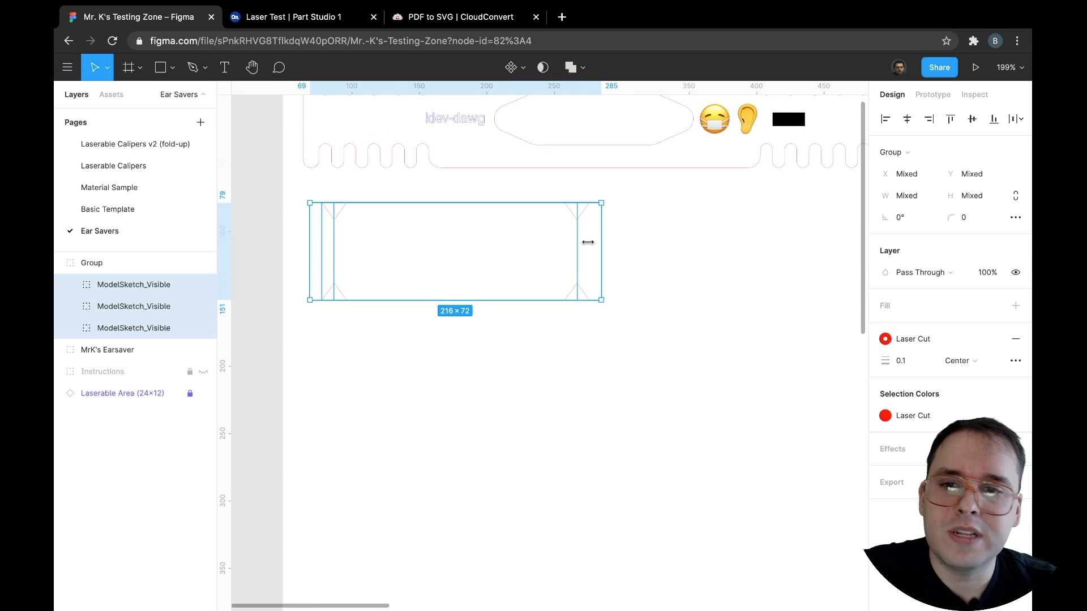
# Step: Select the whole imported group, align its left edge with the ear saver at about X 64, Y 78, and deselect it
pyautogui.click(723, 260)
pyautogui.moveTo(606, 362); pyautogui.dragTo(453, 275)
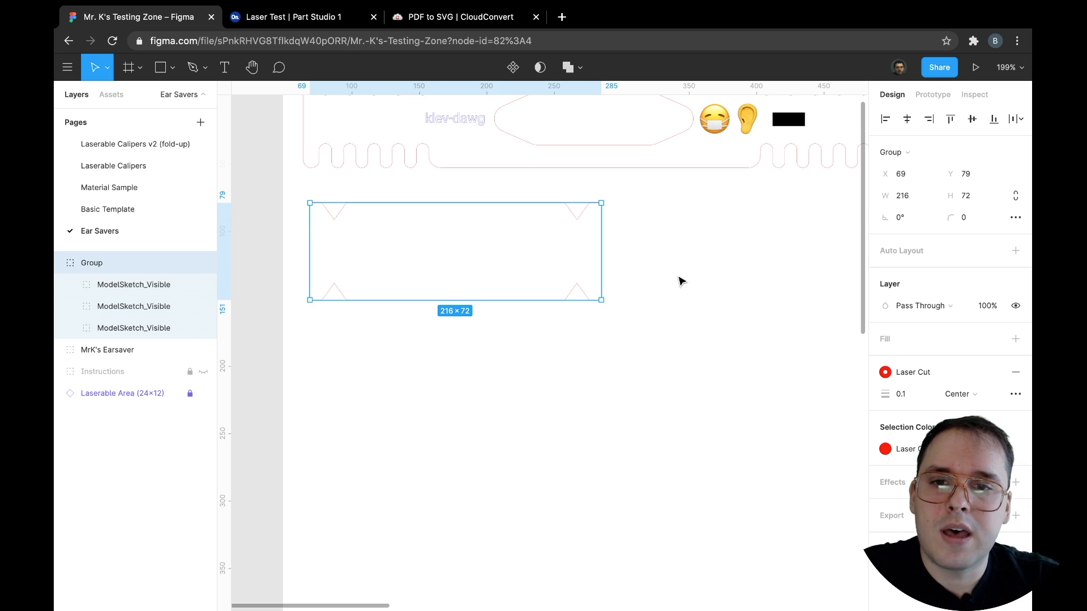
pyautogui.scroll(5, 679, 281)
pyautogui.hscroll(-1, 680, 282)
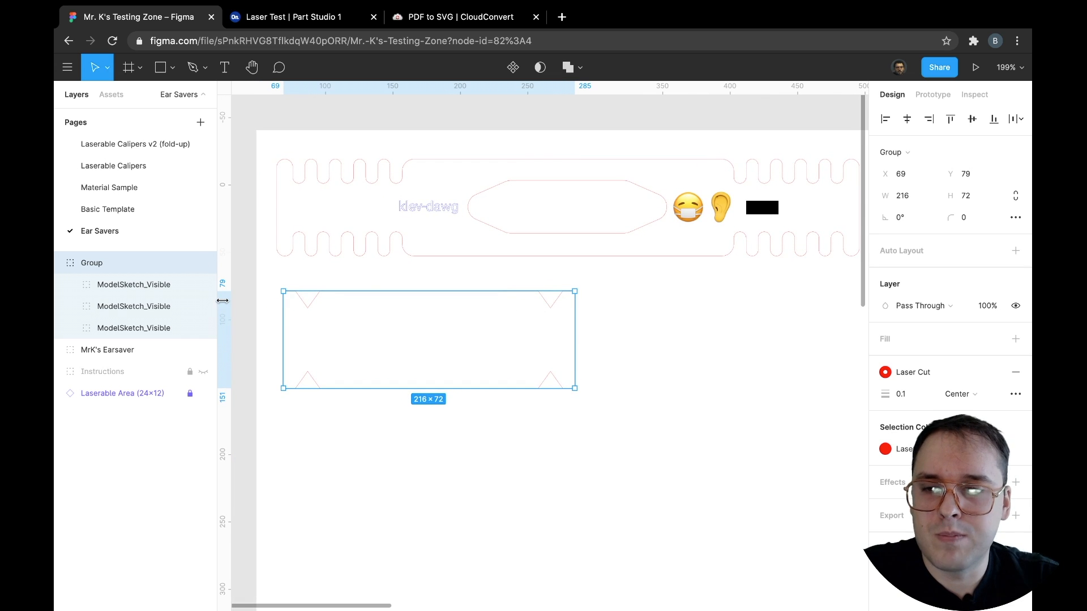
pyautogui.click(402, 470)
pyautogui.moveTo(400, 390); pyautogui.dragTo(389, 387)
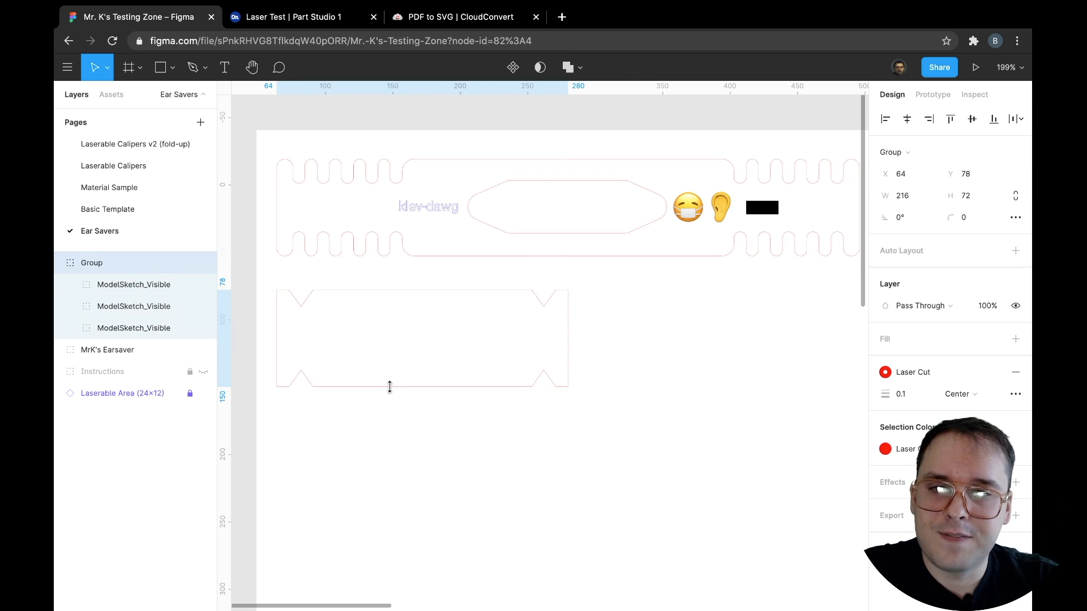
pyautogui.click(447, 447)
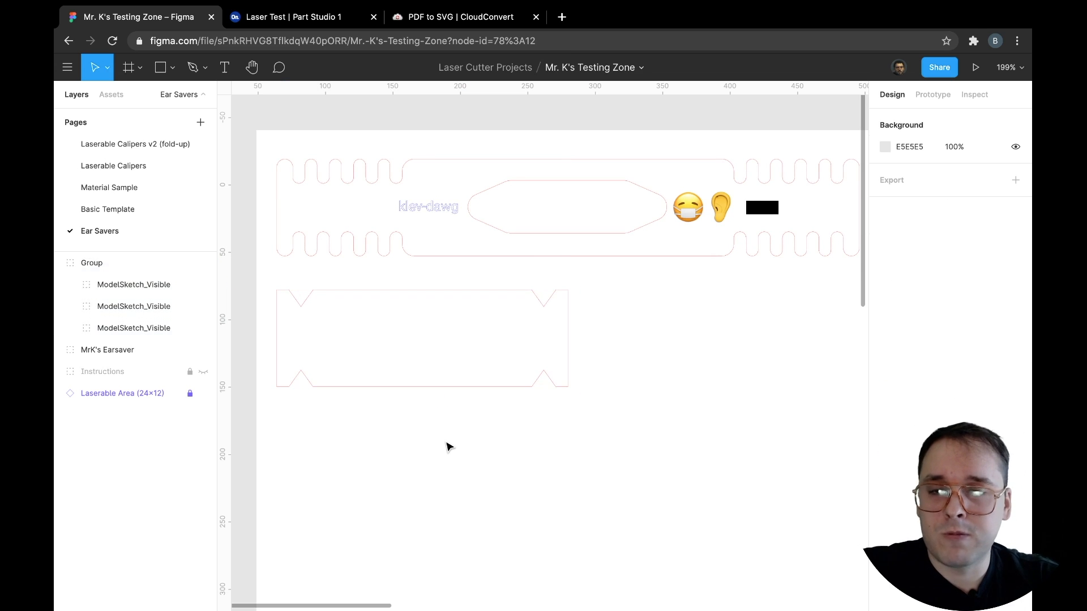